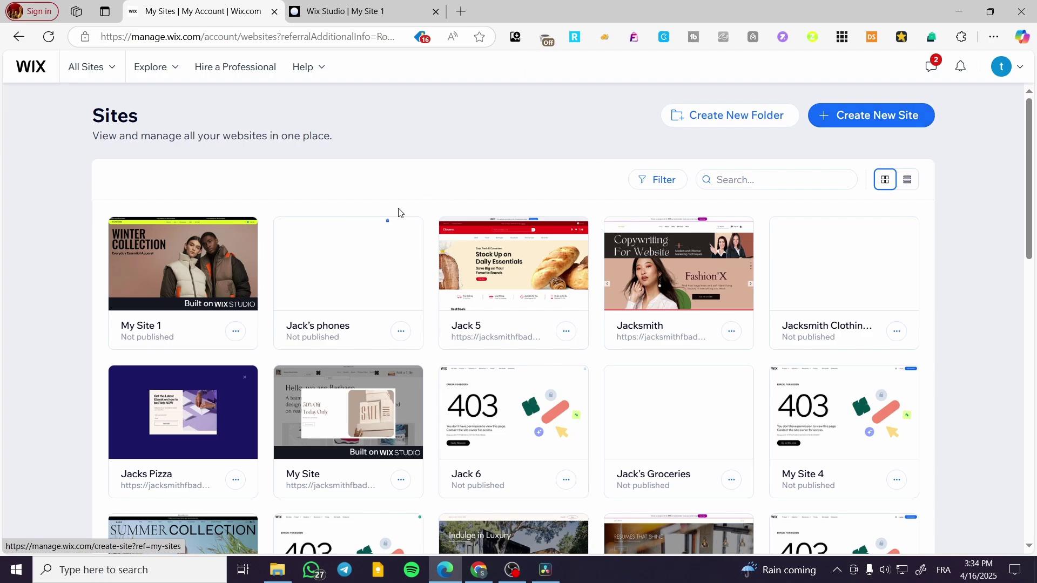
Open the My Site 1 dashboard and go to its App Market
{"action": "left_click", "coordinate": [195, 264]}
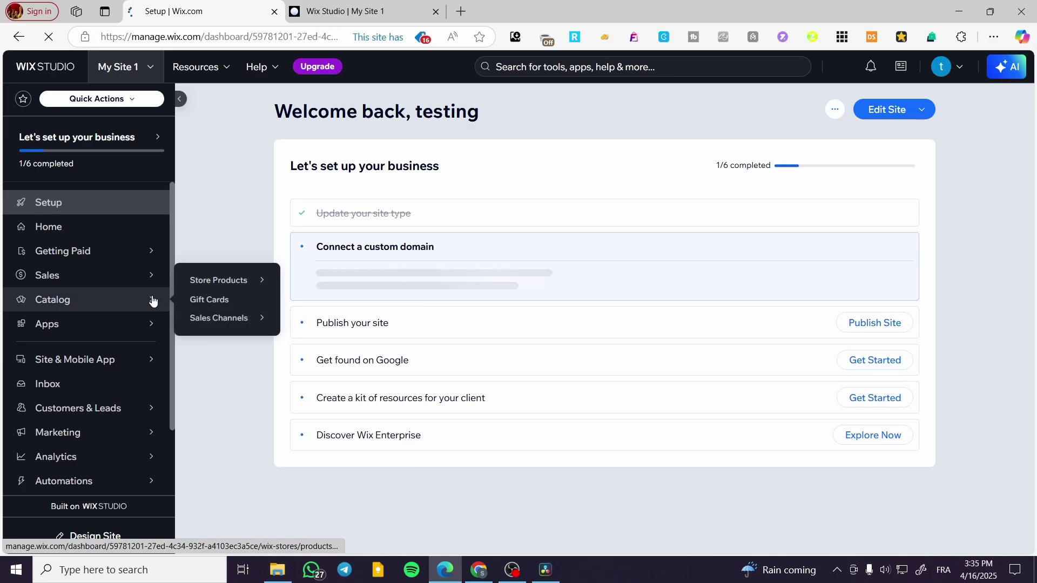
{"action": "mouse_move", "coordinate": [154, 285]}
{"action": "mouse_move", "coordinate": [149, 329]}
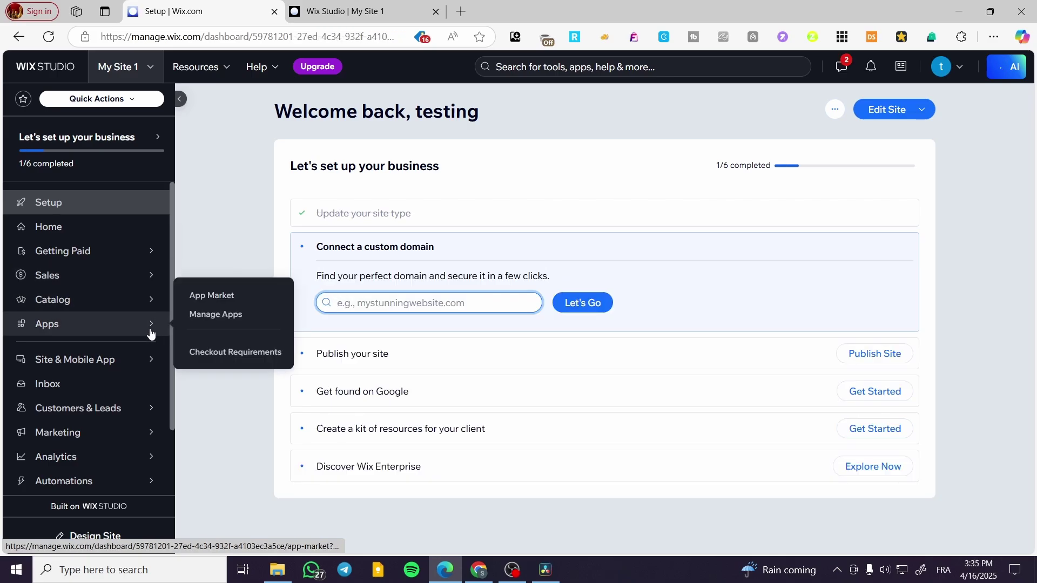
{"action": "left_click", "coordinate": [227, 296]}
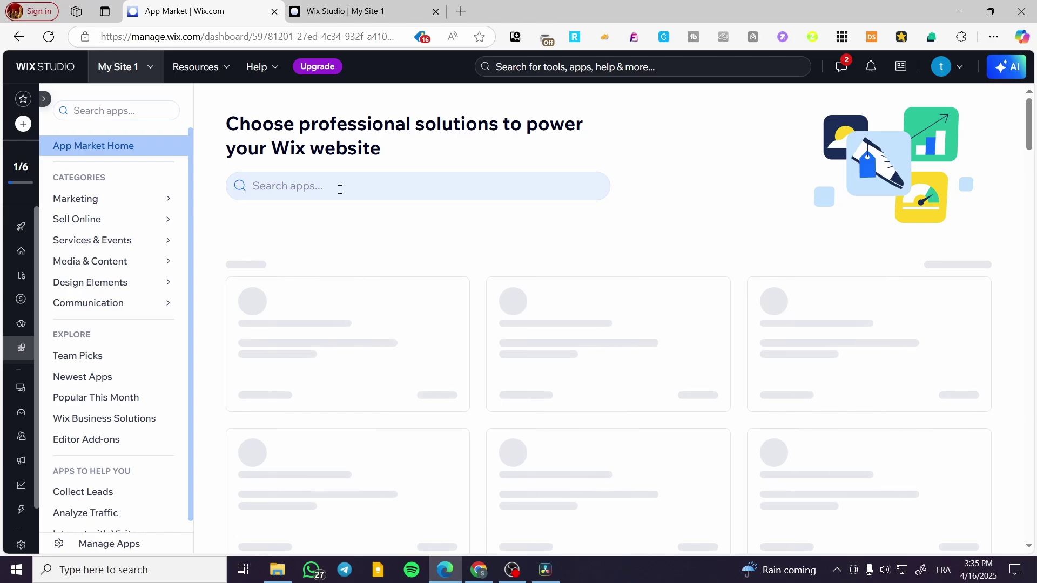
Search the App Market for "booking" and add the Wix Bookings app to the site
{"action": "left_click", "coordinate": [303, 195]}
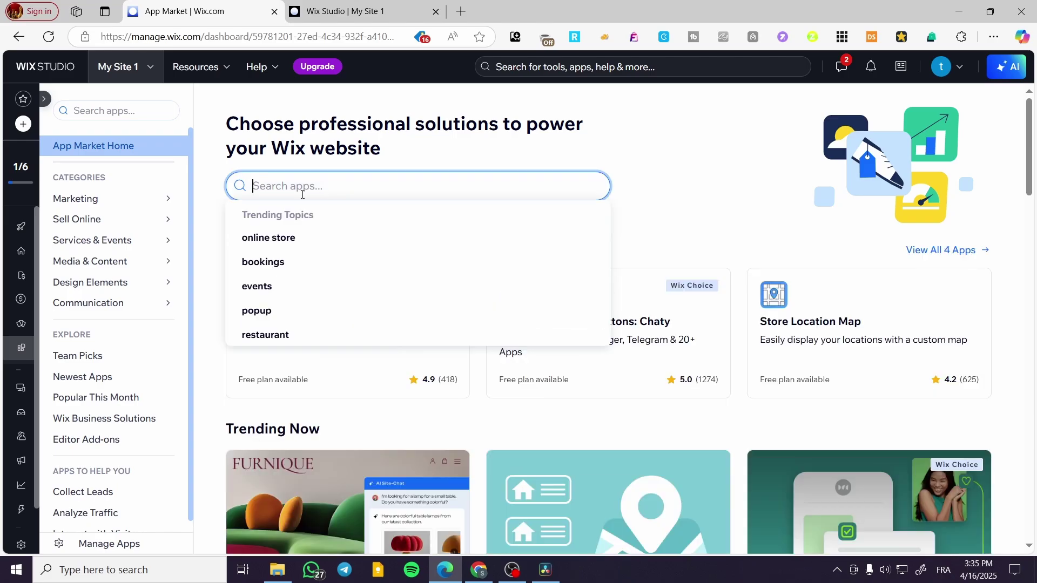
{"action": "type", "text": "bookin"}
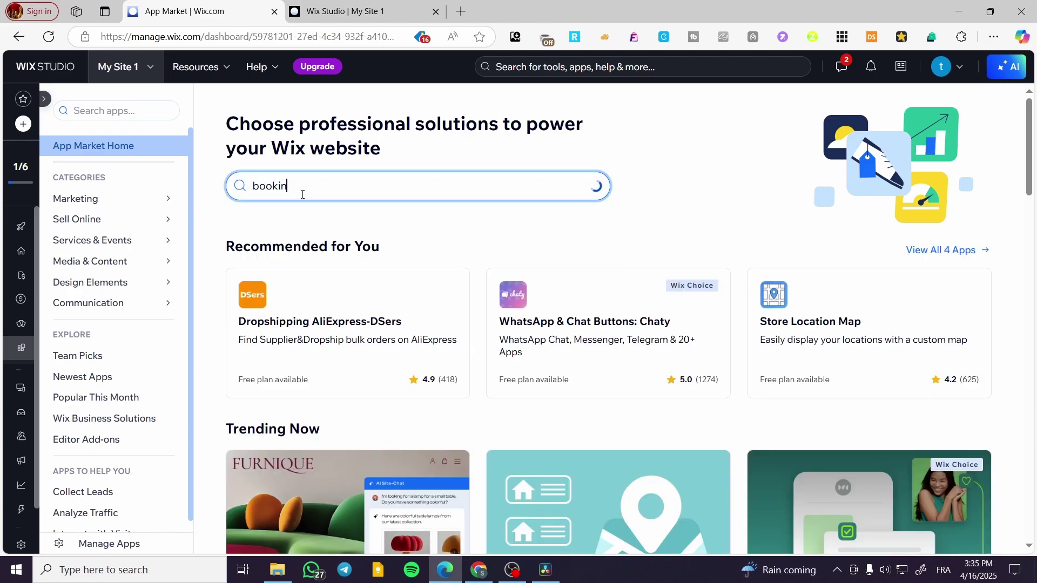
{"action": "type", "text": "g"}
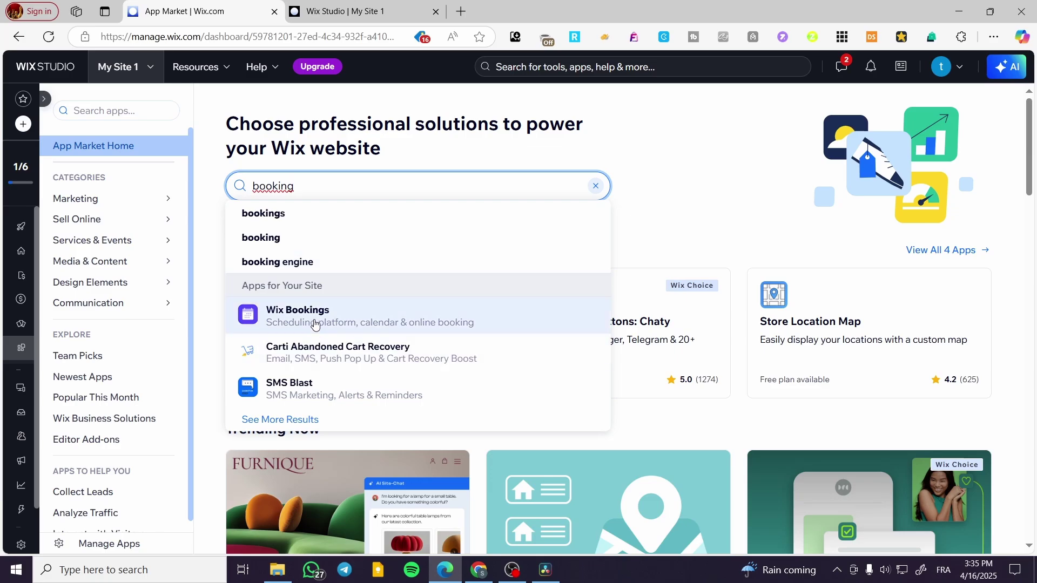
{"action": "left_click", "coordinate": [316, 324]}
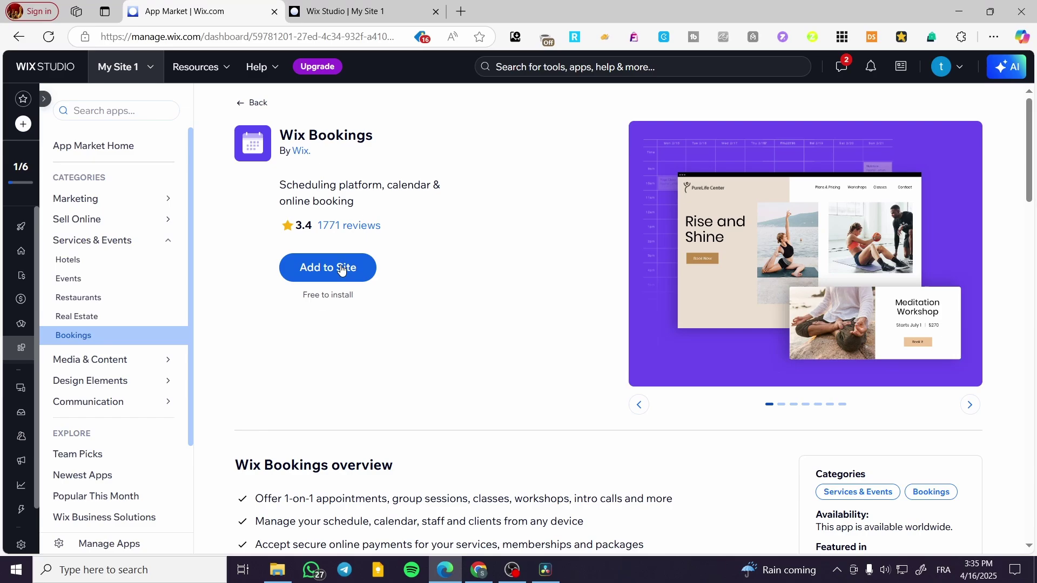
{"action": "left_click", "coordinate": [327, 270]}
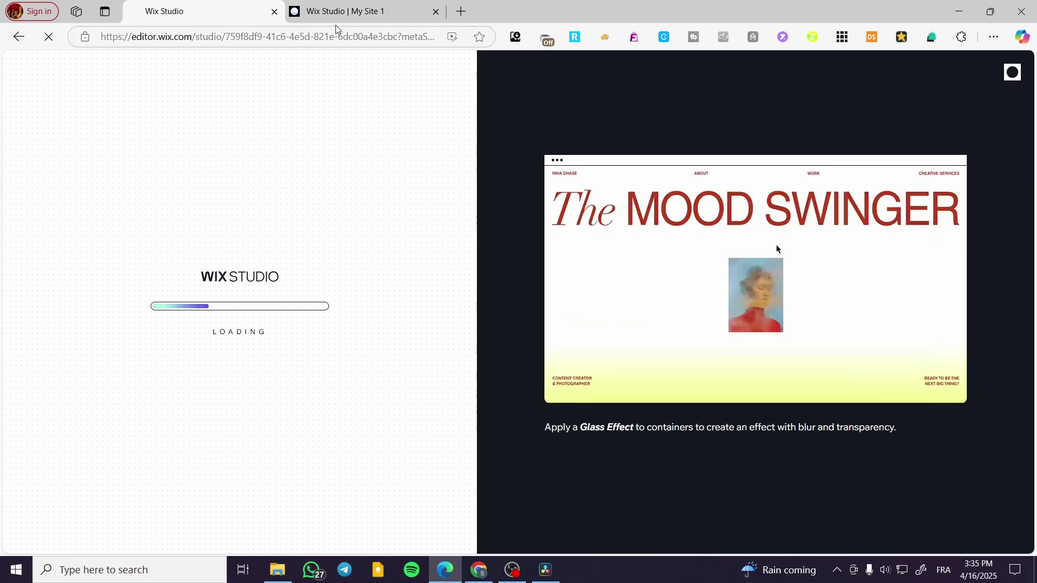
In the Wix Studio editor of My Site 1, find Wix Bookings through the App Market's "bookings" topic and open it
{"action": "left_click", "coordinate": [19, 36]}
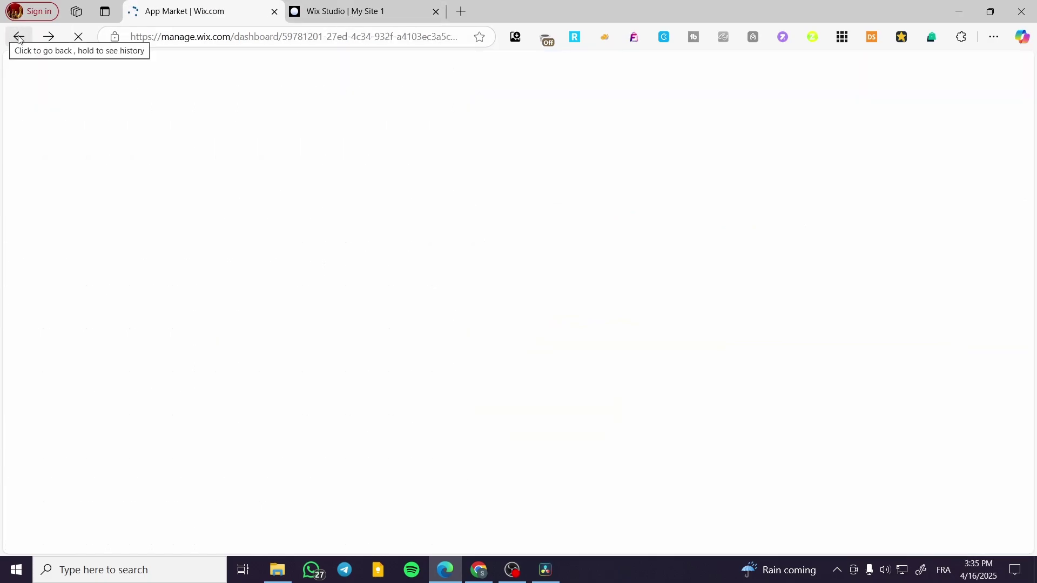
{"action": "left_click", "coordinate": [351, 11]}
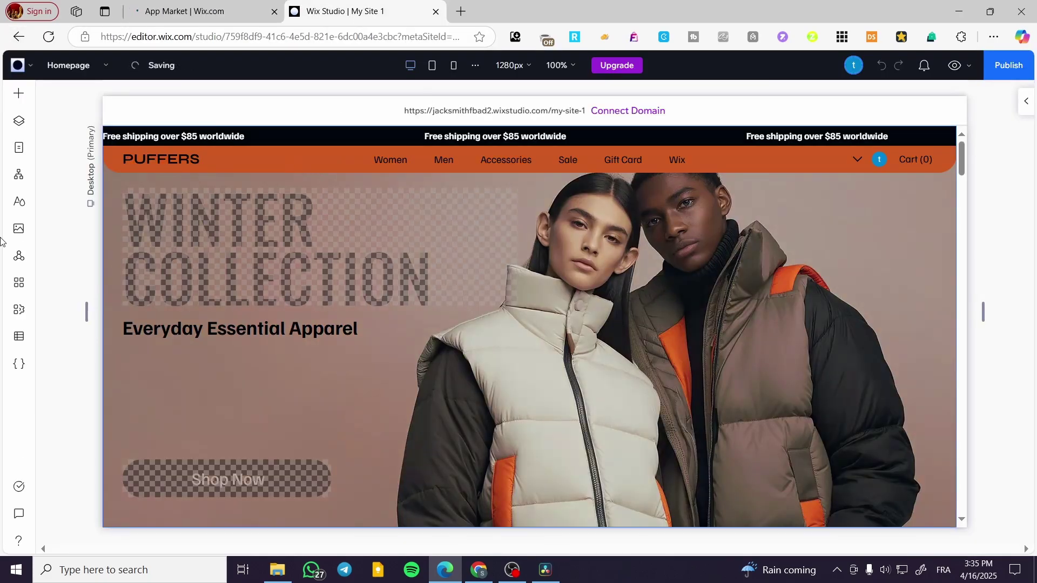
{"action": "left_click", "coordinate": [18, 282]}
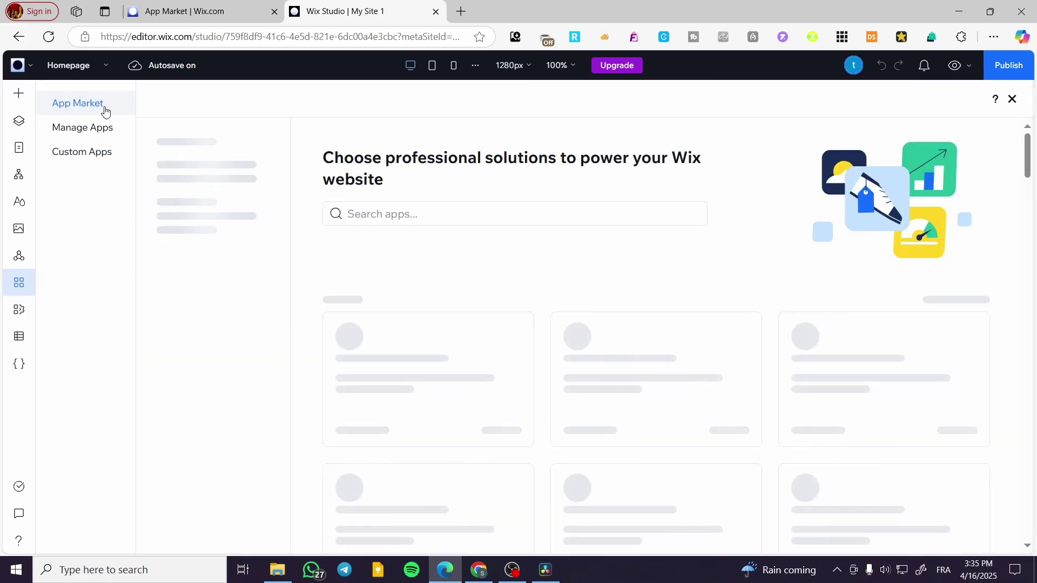
{"action": "left_click", "coordinate": [369, 213]}
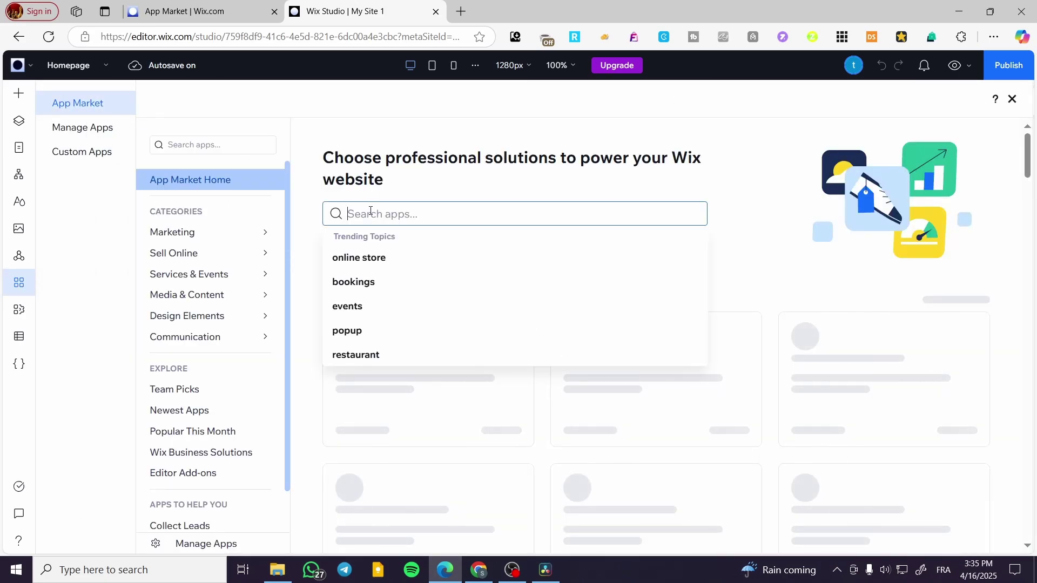
{"action": "left_click", "coordinate": [410, 290]}
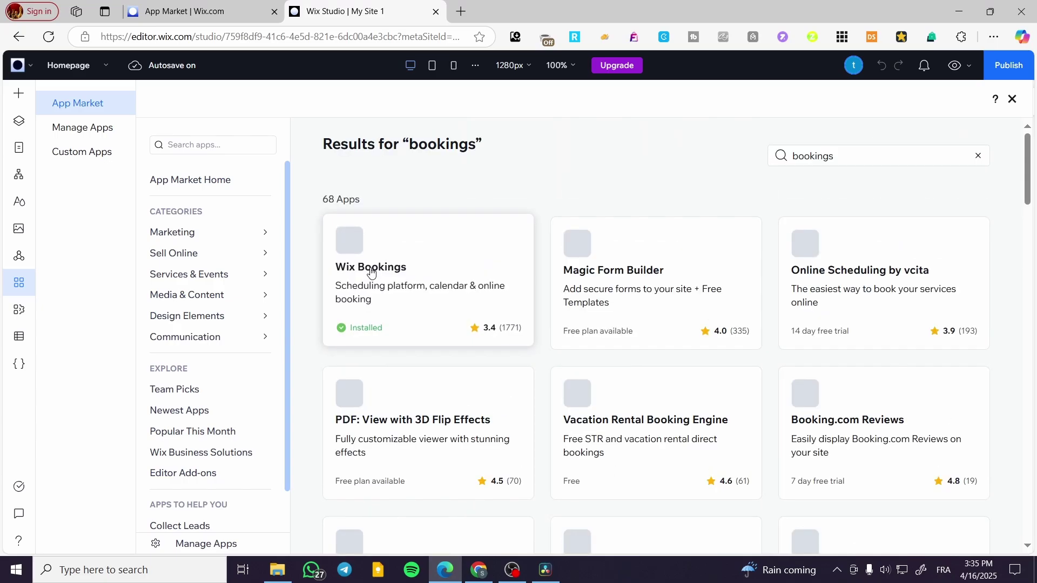
{"action": "left_click", "coordinate": [405, 268]}
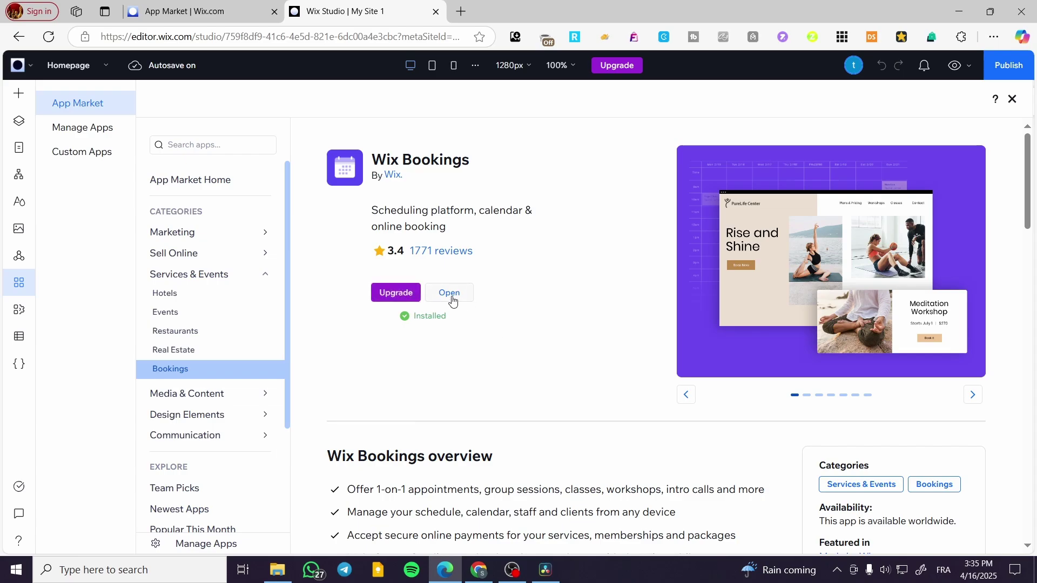
{"action": "left_click", "coordinate": [448, 293]}
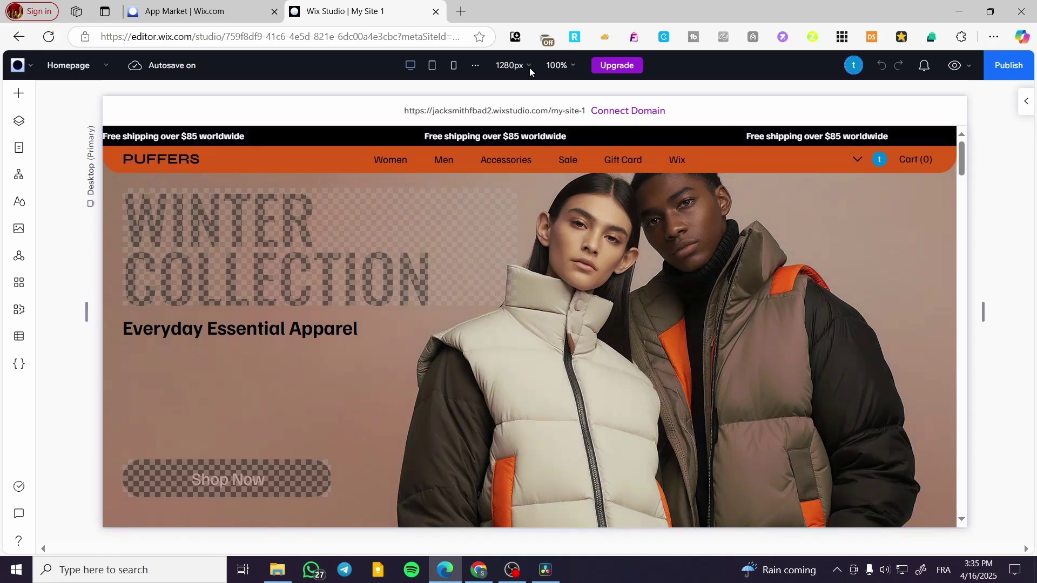
Return to the site dashboard and open the installed Wix Bookings app
{"action": "left_click", "coordinate": [142, 4]}
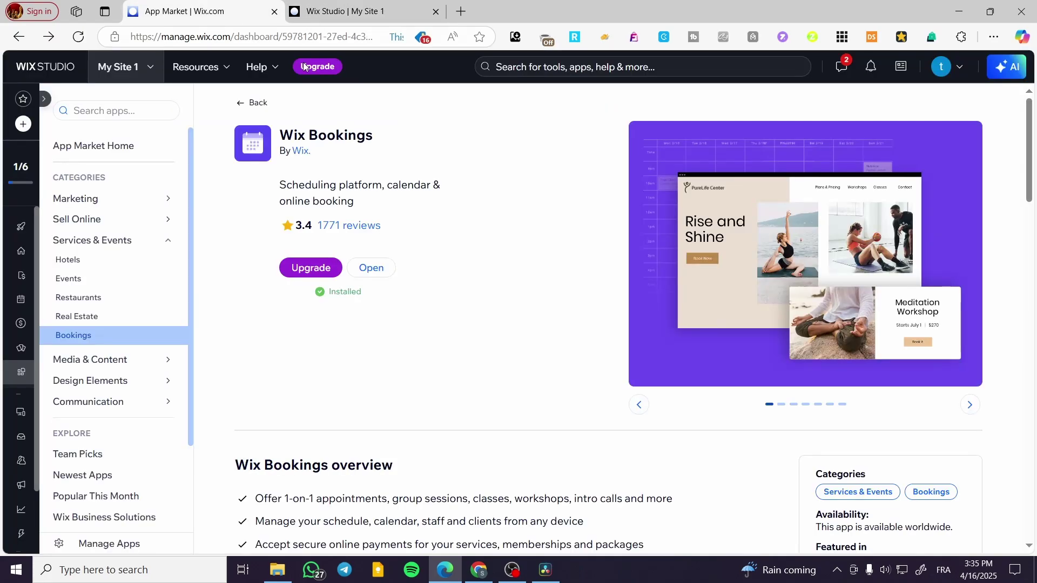
{"action": "left_click", "coordinate": [386, 267]}
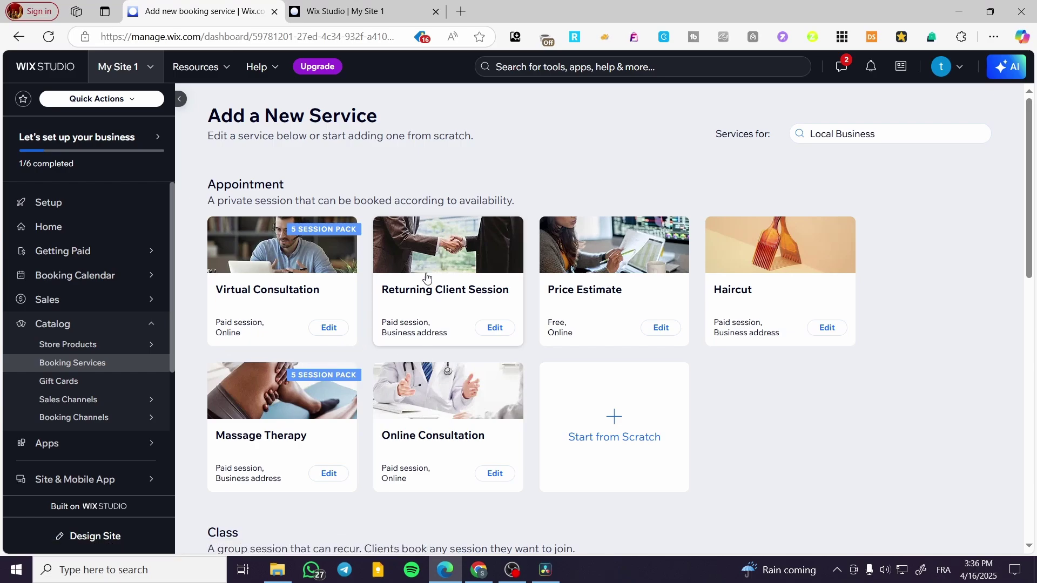
Examine the Appointment, Class and Course templates offered for a new booking service
{"action": "scroll", "coordinate": [630, 347], "scroll_direction": "down", "scroll_amount": 4}
{"action": "scroll", "coordinate": [392, 381], "scroll_direction": "up", "scroll_amount": 2}
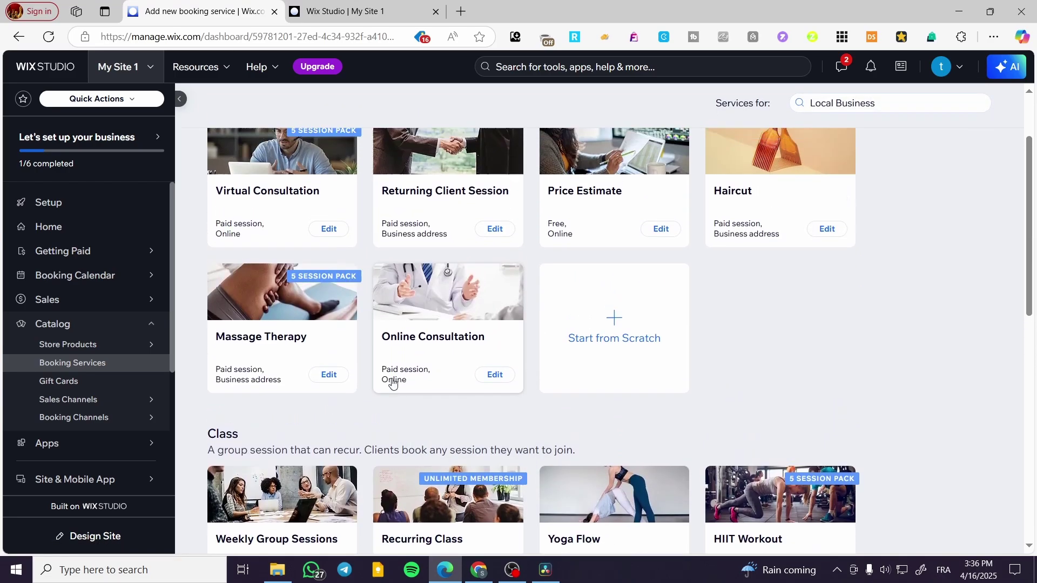
{"action": "scroll", "coordinate": [393, 382], "scroll_direction": "up", "scroll_amount": 2}
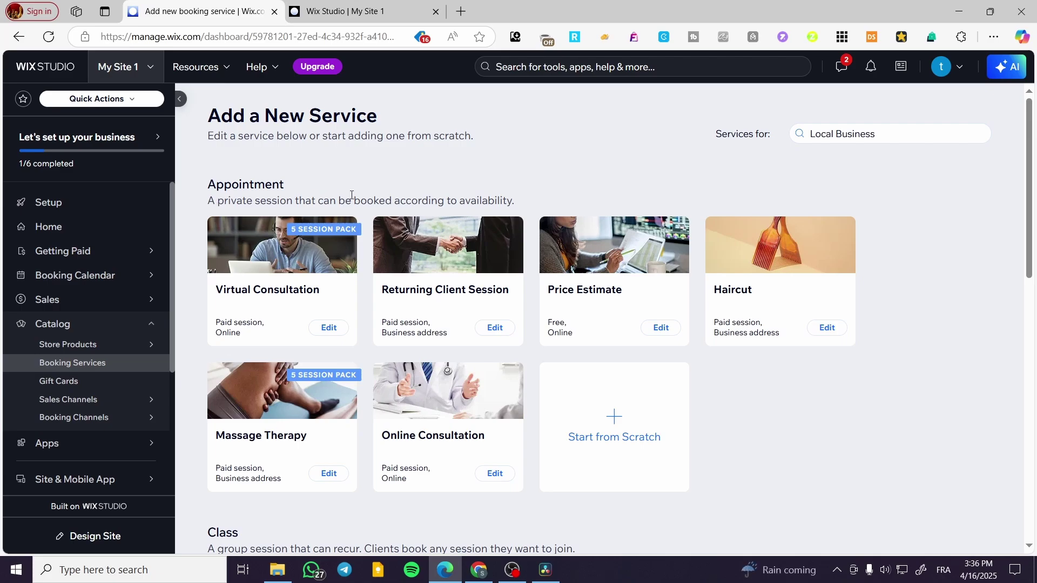
{"action": "scroll", "coordinate": [243, 377], "scroll_direction": "down", "scroll_amount": 6}
{"action": "scroll", "coordinate": [242, 378], "scroll_direction": "down", "scroll_amount": 5}
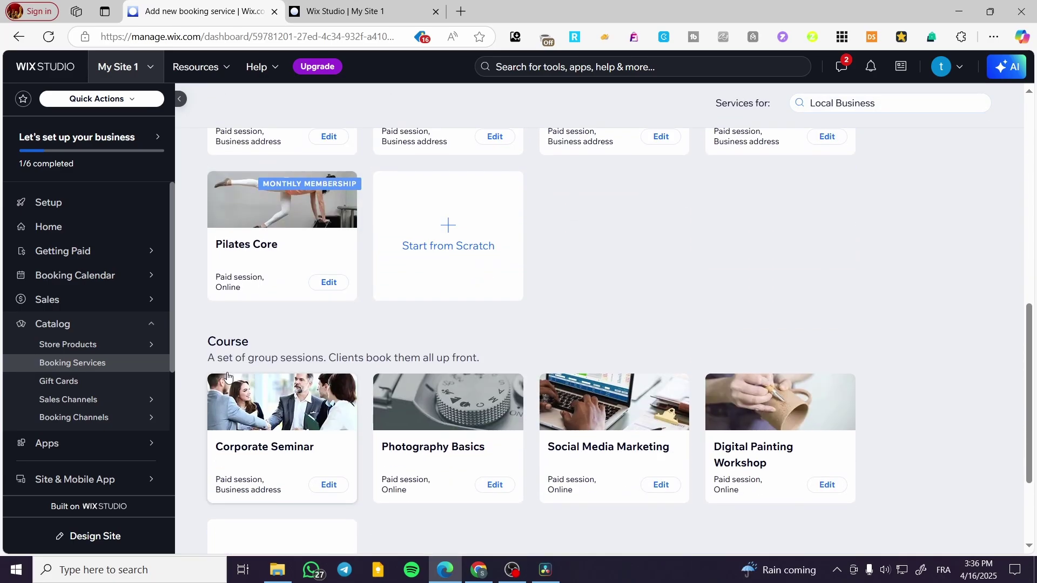
{"action": "scroll", "coordinate": [451, 503], "scroll_direction": "up", "scroll_amount": 8}
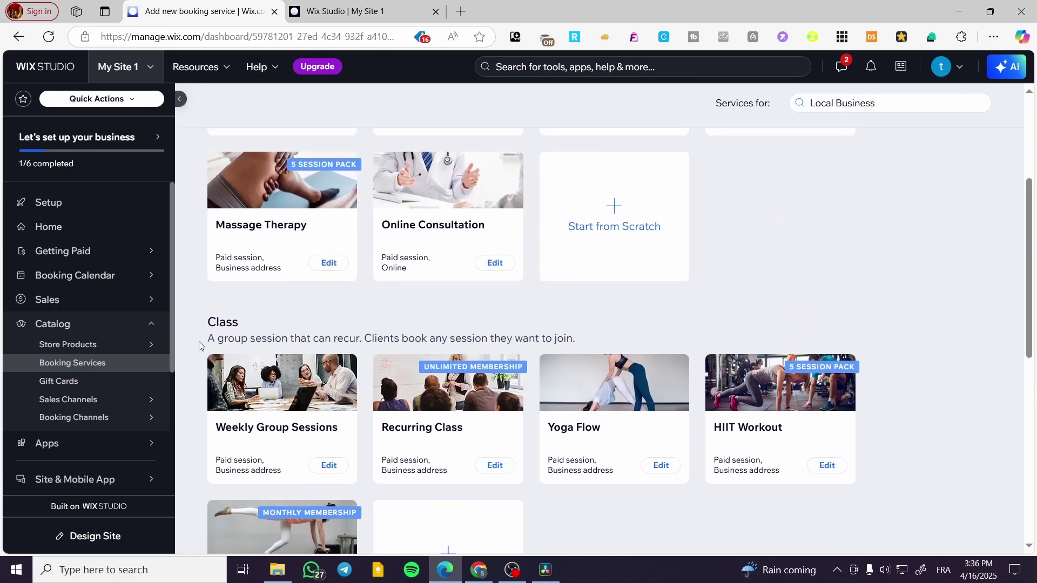
{"action": "scroll", "coordinate": [451, 504], "scroll_direction": "up", "scroll_amount": 4}
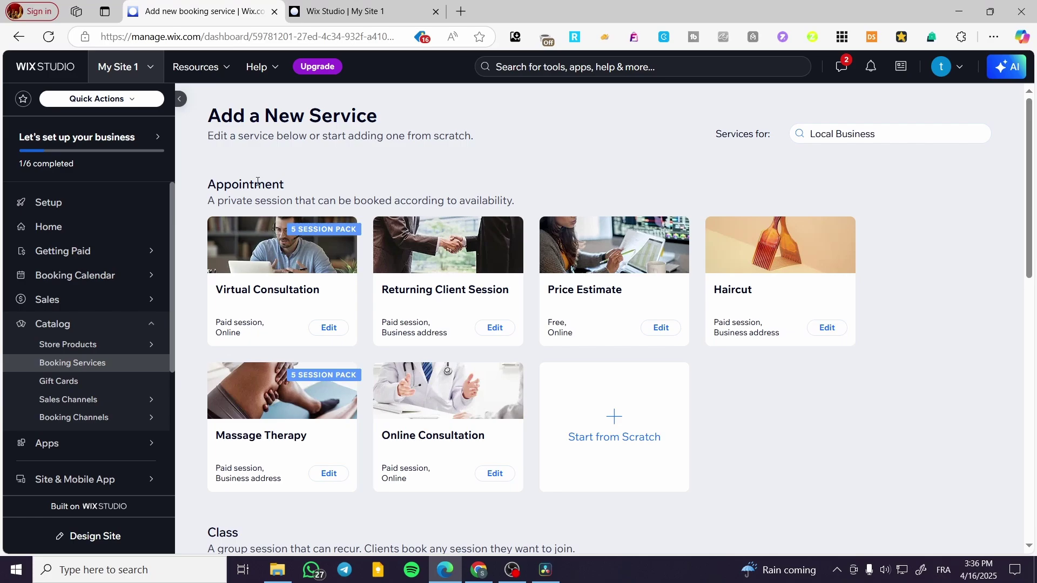
{"action": "scroll", "coordinate": [864, 236], "scroll_direction": "down", "scroll_amount": 6}
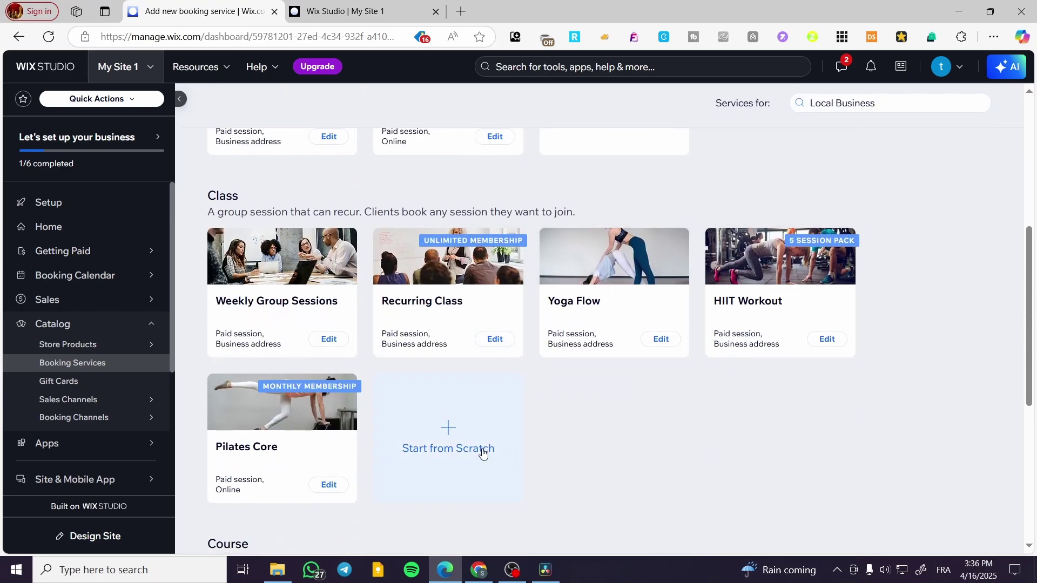
{"action": "scroll", "coordinate": [482, 457], "scroll_direction": "up", "scroll_amount": 5}
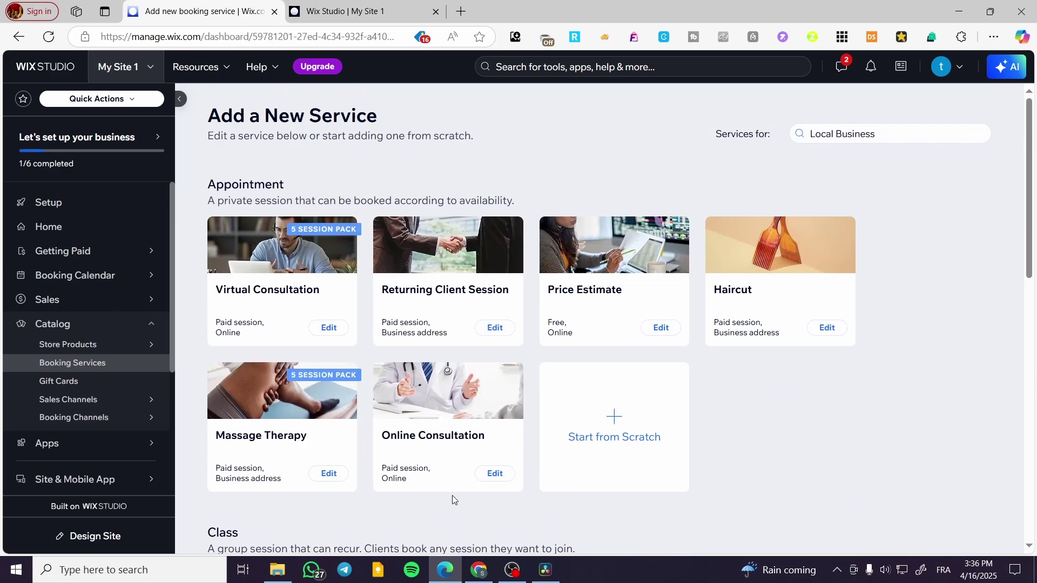
Open the Virtual Consultation appointment template for editing and check its service type options
{"action": "left_click", "coordinate": [331, 328]}
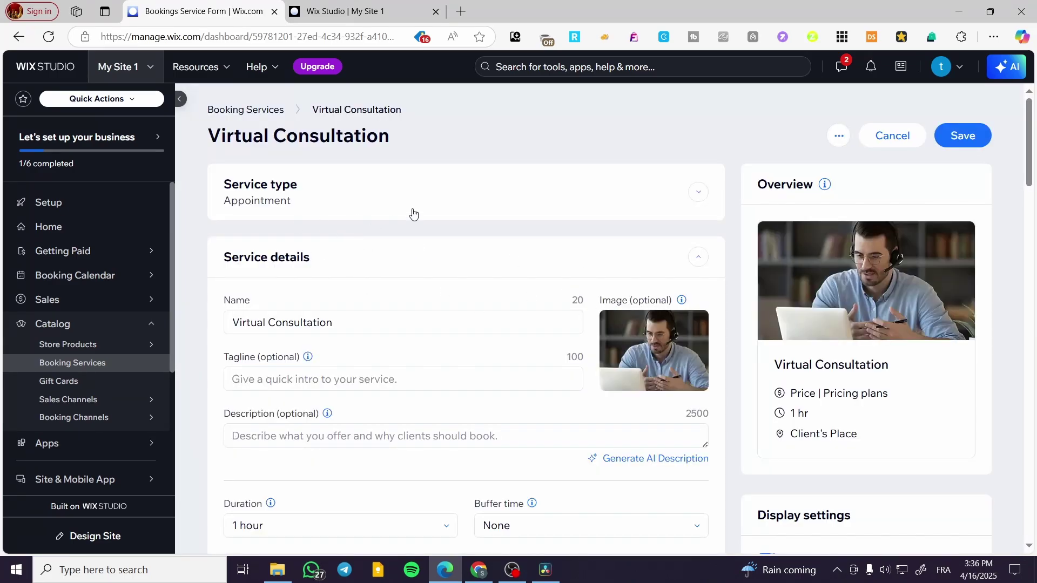
{"action": "left_click", "coordinate": [410, 188]}
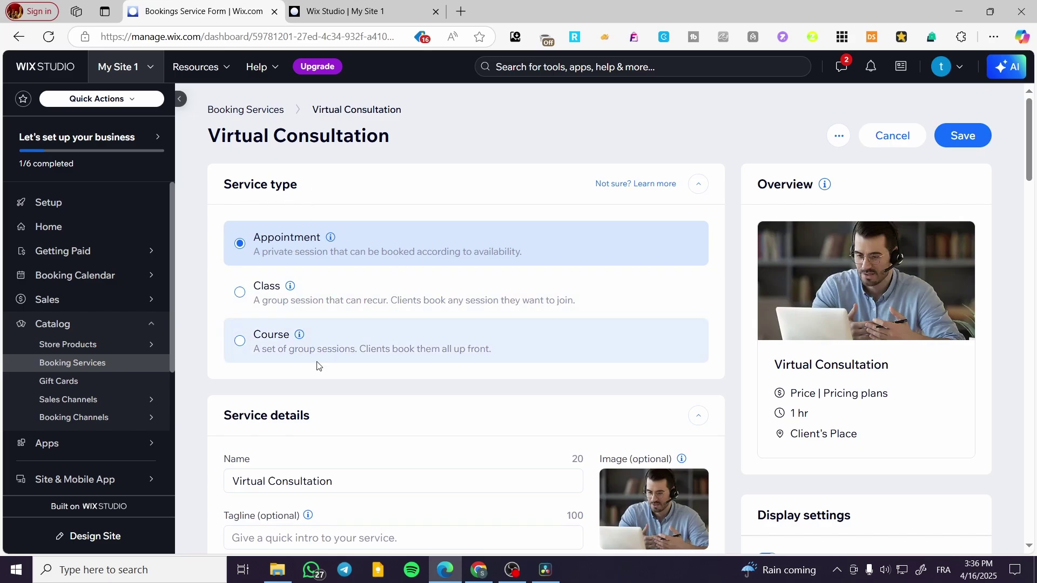
{"action": "left_click", "coordinate": [491, 174]}
Set the service's payment method to Per session and check the price type and payment preference options
{"action": "scroll", "coordinate": [491, 174], "scroll_direction": "down", "scroll_amount": 2}
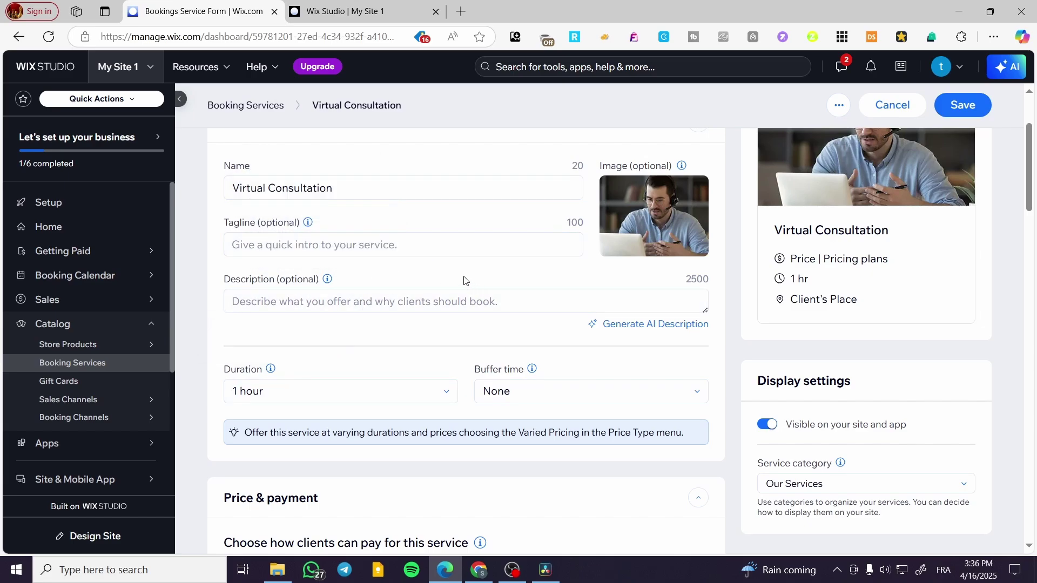
{"action": "scroll", "coordinate": [540, 265], "scroll_direction": "down", "scroll_amount": 2}
{"action": "scroll", "coordinate": [560, 274], "scroll_direction": "down", "scroll_amount": 2}
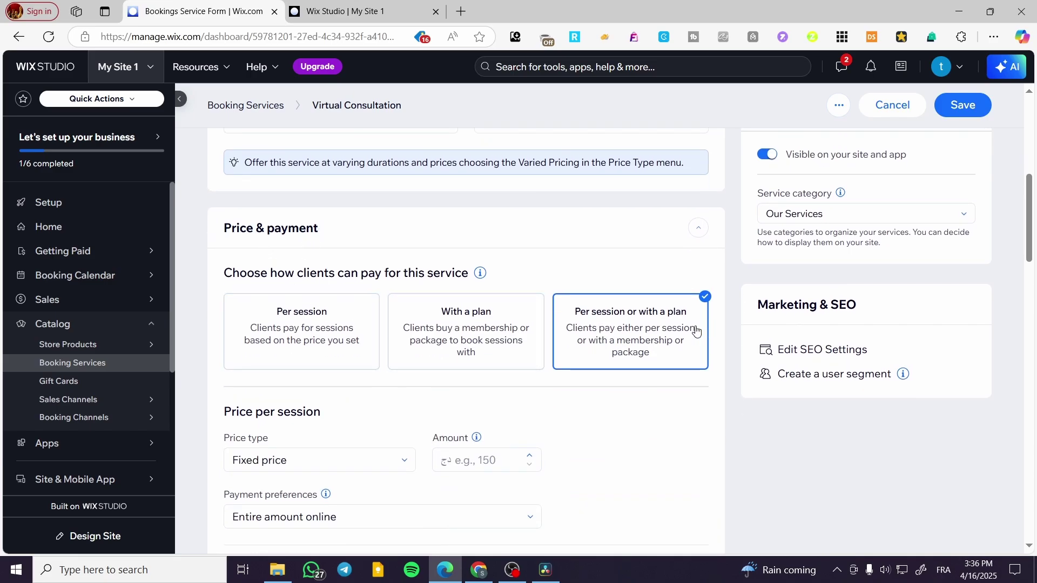
{"action": "mouse_move", "coordinate": [480, 272]}
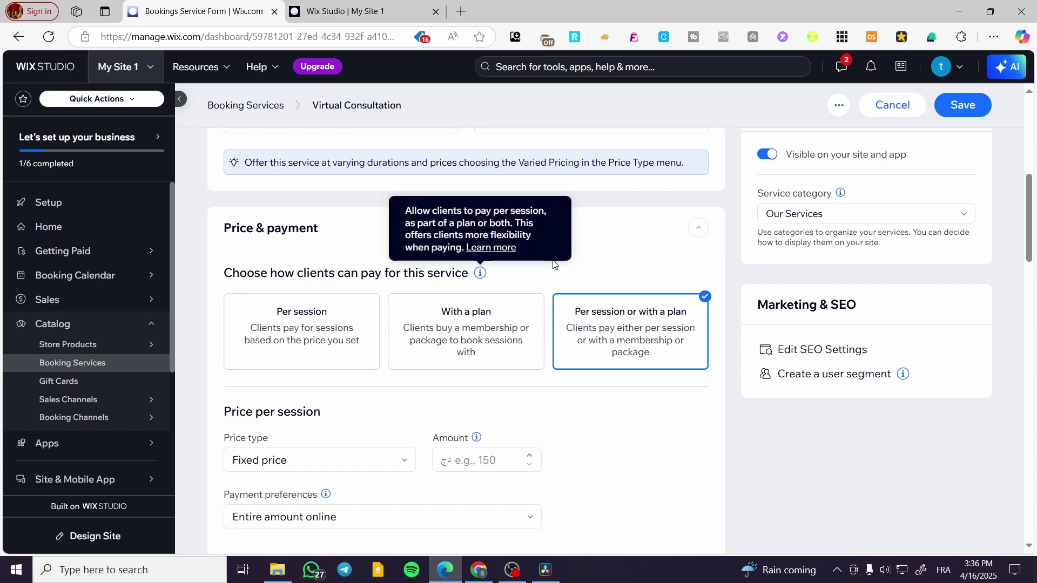
{"action": "left_click", "coordinate": [286, 326]}
{"action": "scroll", "coordinate": [315, 308], "scroll_direction": "down", "scroll_amount": 3}
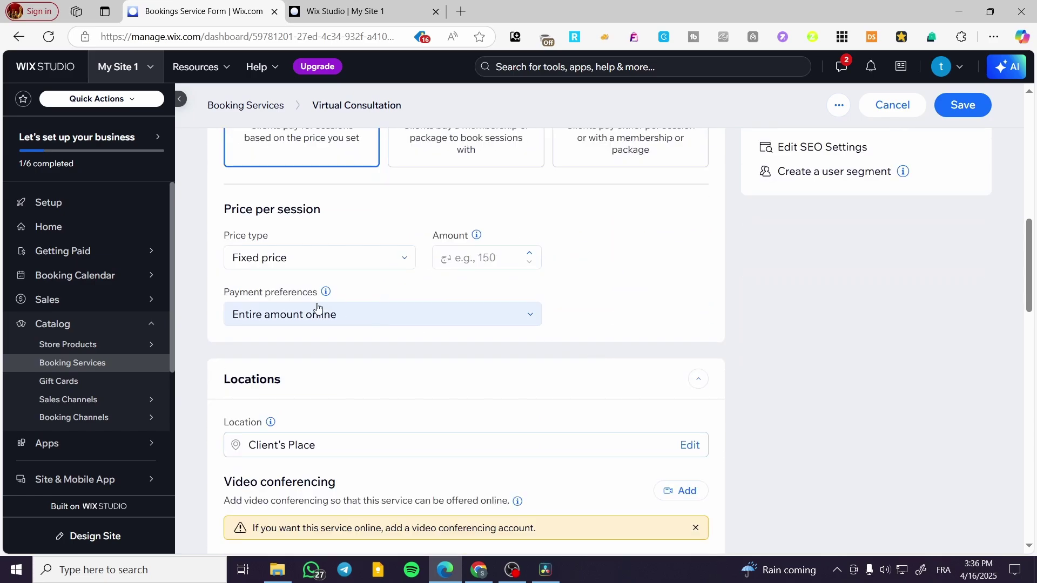
{"action": "left_click", "coordinate": [326, 267]}
{"action": "left_click", "coordinate": [326, 266]}
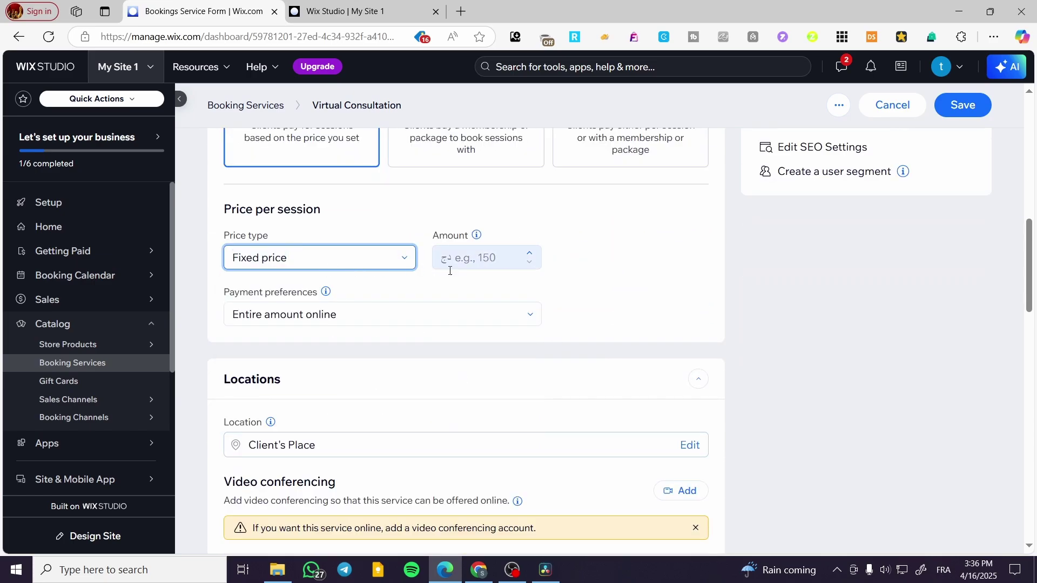
{"action": "left_click", "coordinate": [241, 322]}
{"action": "left_click", "coordinate": [247, 322]}
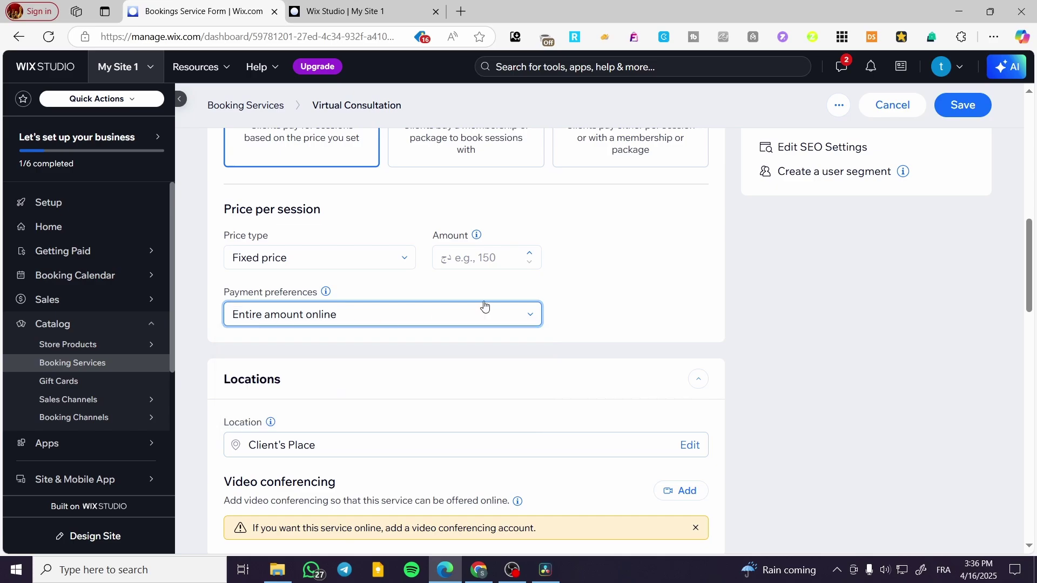
{"action": "scroll", "coordinate": [484, 303], "scroll_direction": "down", "scroll_amount": 4}
{"action": "left_click", "coordinate": [299, 244]}
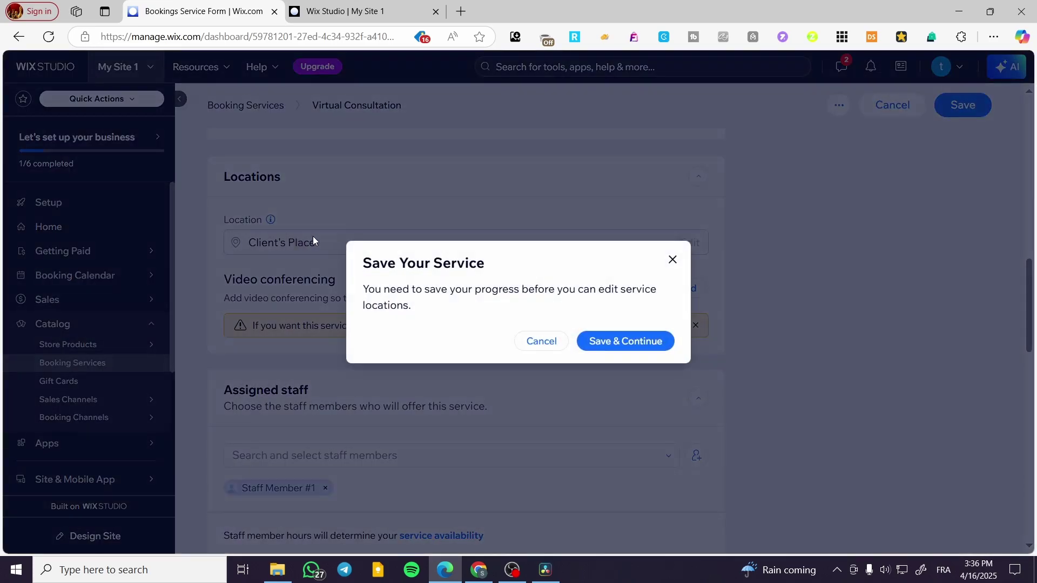
{"action": "left_click", "coordinate": [672, 262]}
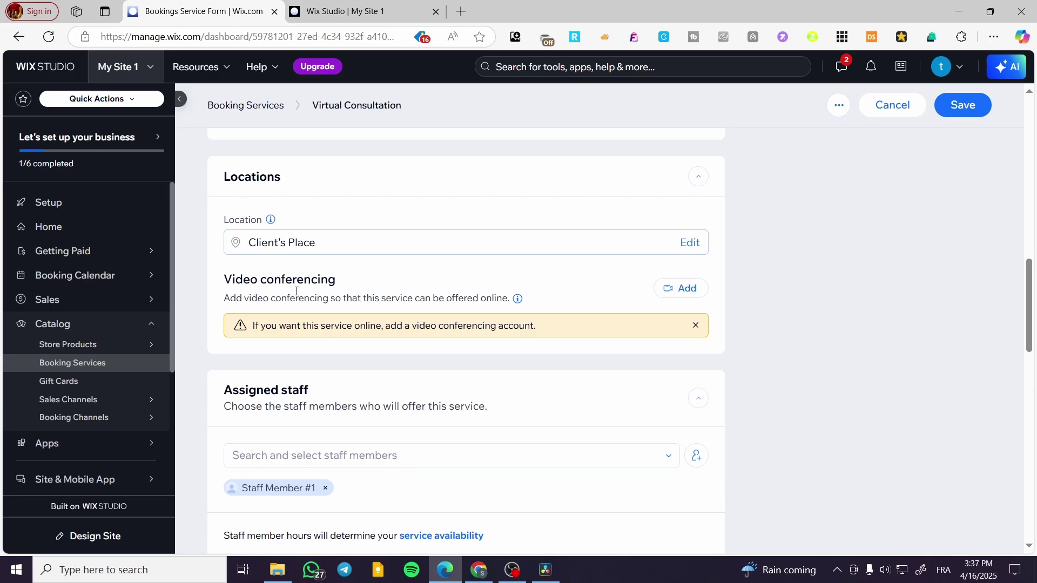
Check the service's video conferencing option and the edit dialog of Staff Member #1 without changing either
{"action": "left_click", "coordinate": [678, 288]}
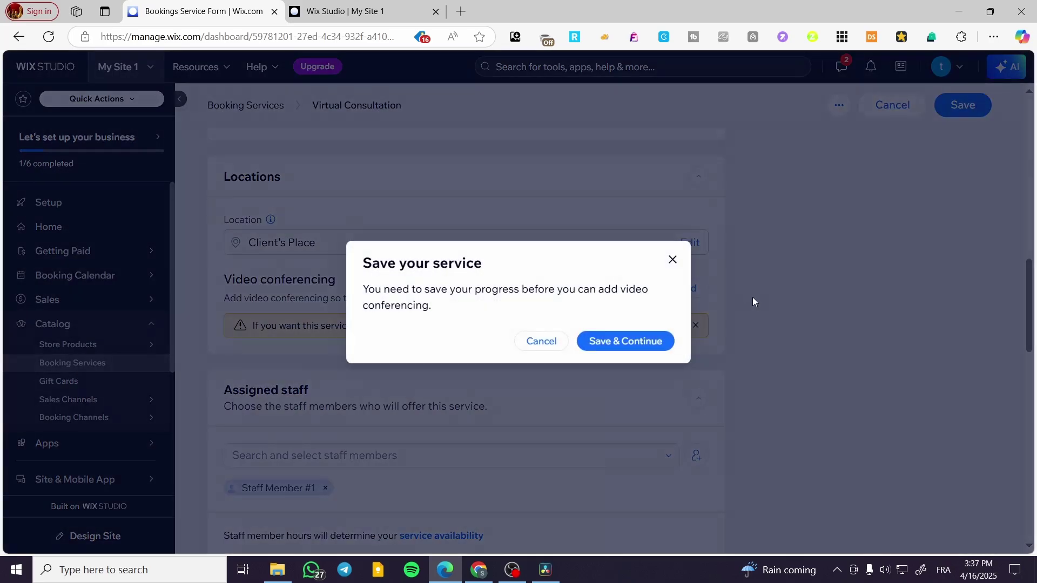
{"action": "left_click", "coordinate": [673, 261]}
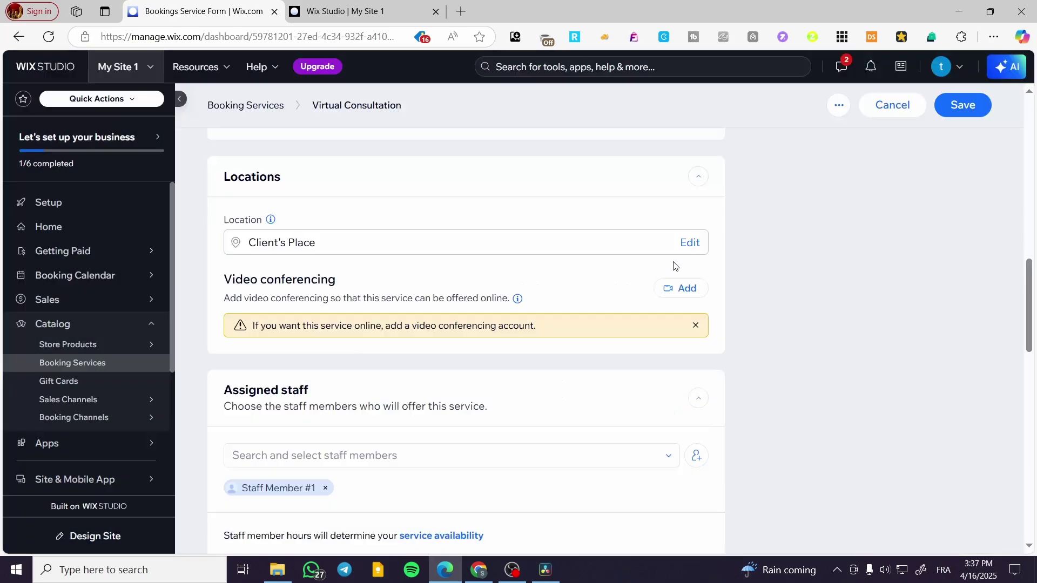
{"action": "scroll", "coordinate": [427, 217], "scroll_direction": "down", "scroll_amount": 2}
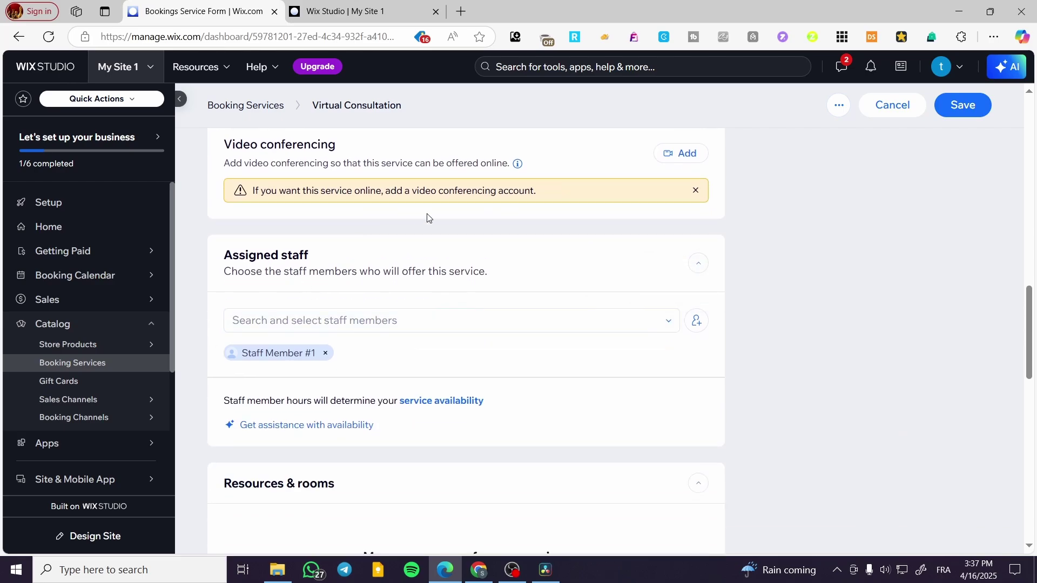
{"action": "scroll", "coordinate": [464, 267], "scroll_direction": "down", "scroll_amount": 1}
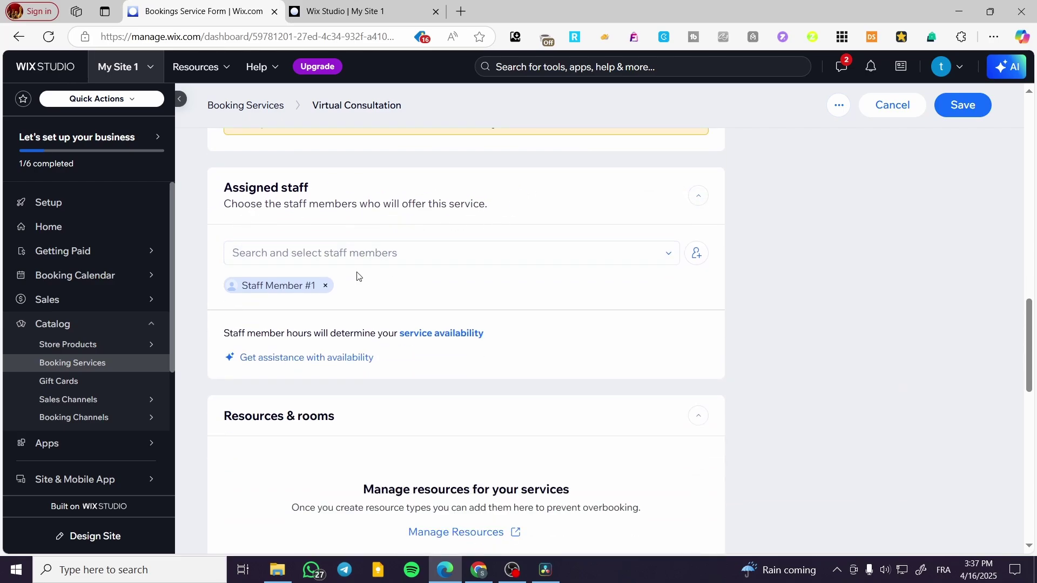
{"action": "left_click", "coordinate": [270, 286]}
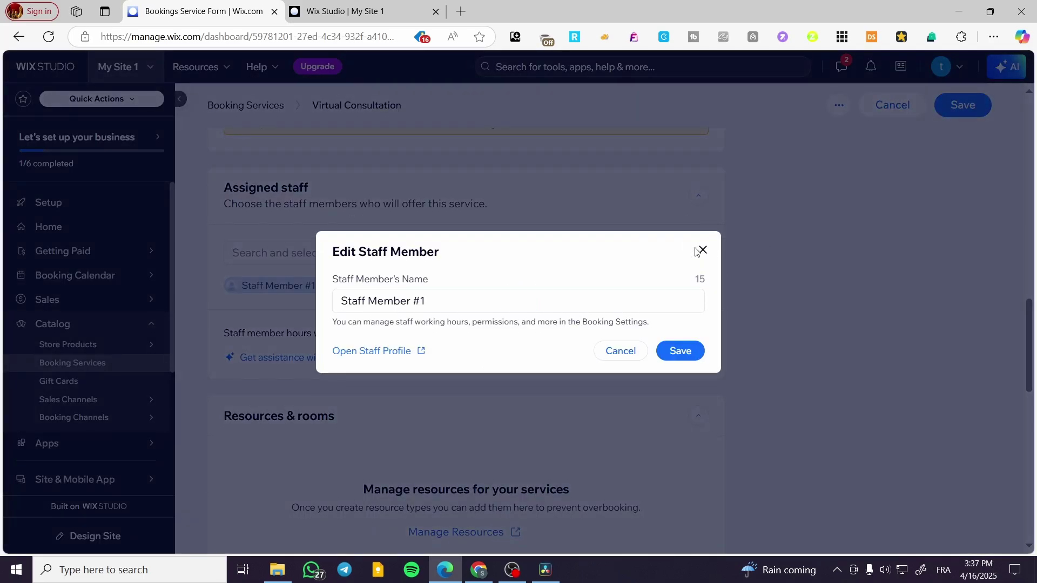
{"action": "left_click", "coordinate": [698, 249]}
{"action": "left_click", "coordinate": [696, 253]}
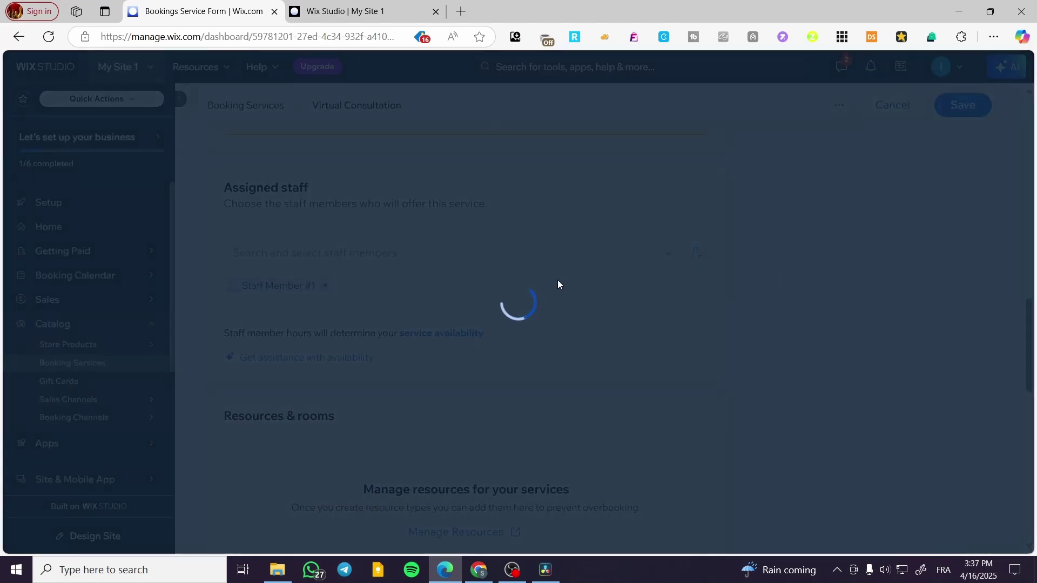
{"action": "left_click", "coordinate": [702, 249]}
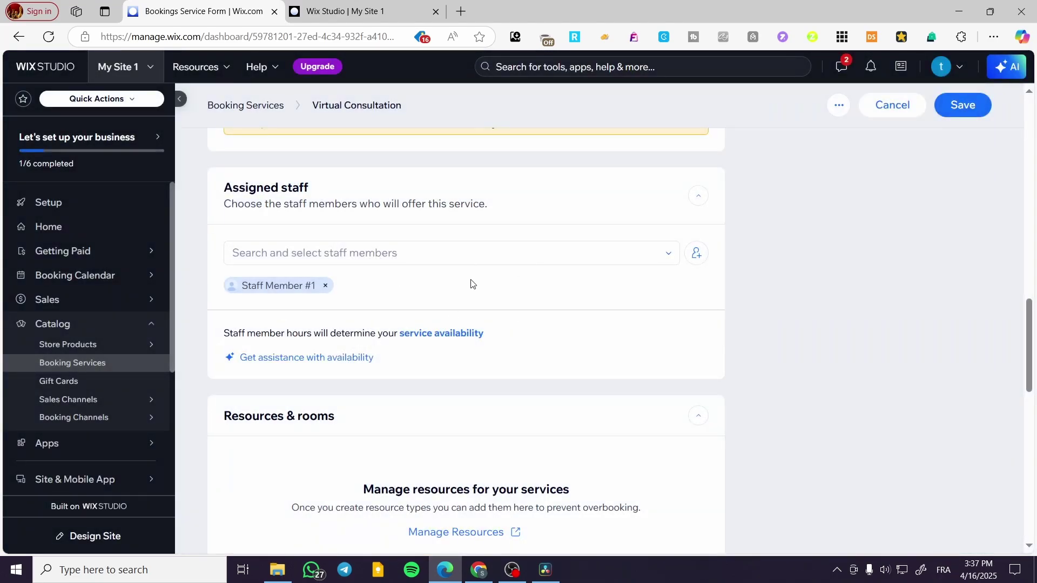
Examine the service's resources, images, booking policy, online bookings, booking form and booking request settings
{"action": "scroll", "coordinate": [468, 359], "scroll_direction": "down", "scroll_amount": 3}
{"action": "scroll", "coordinate": [454, 243], "scroll_direction": "up", "scroll_amount": 1}
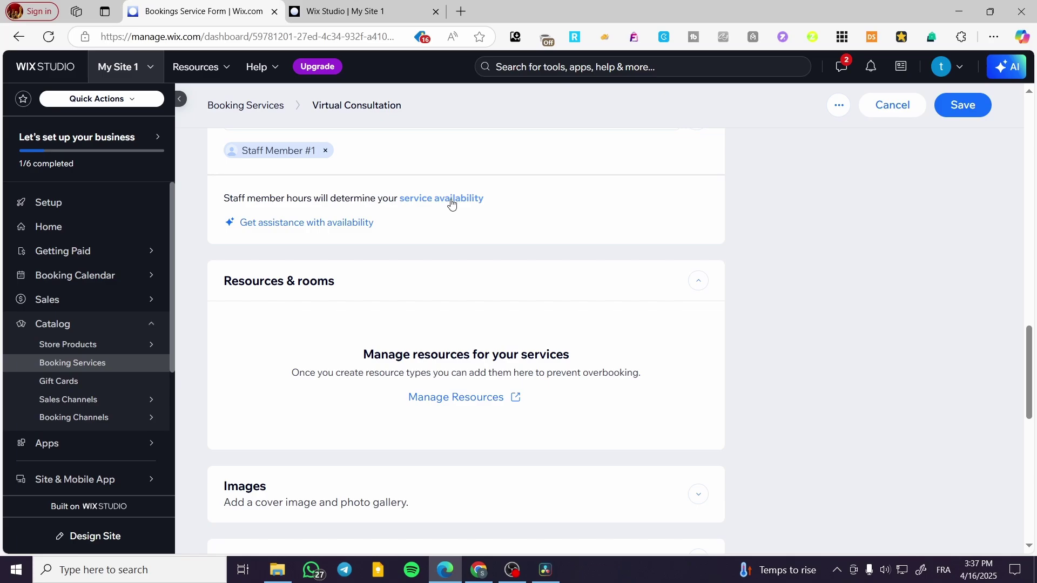
{"action": "scroll", "coordinate": [452, 204], "scroll_direction": "down", "scroll_amount": 3}
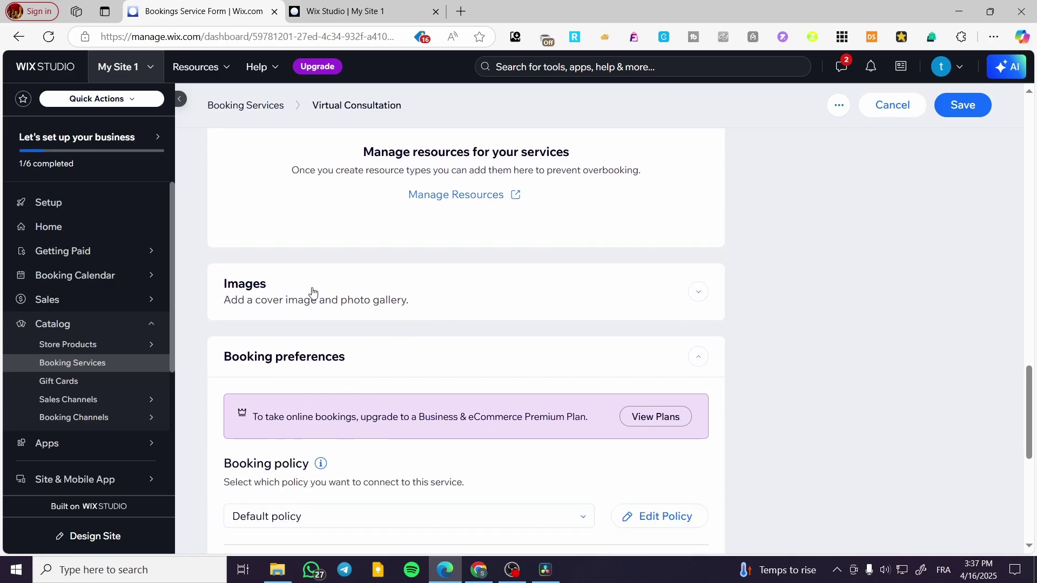
{"action": "scroll", "coordinate": [313, 293], "scroll_direction": "down", "scroll_amount": 5}
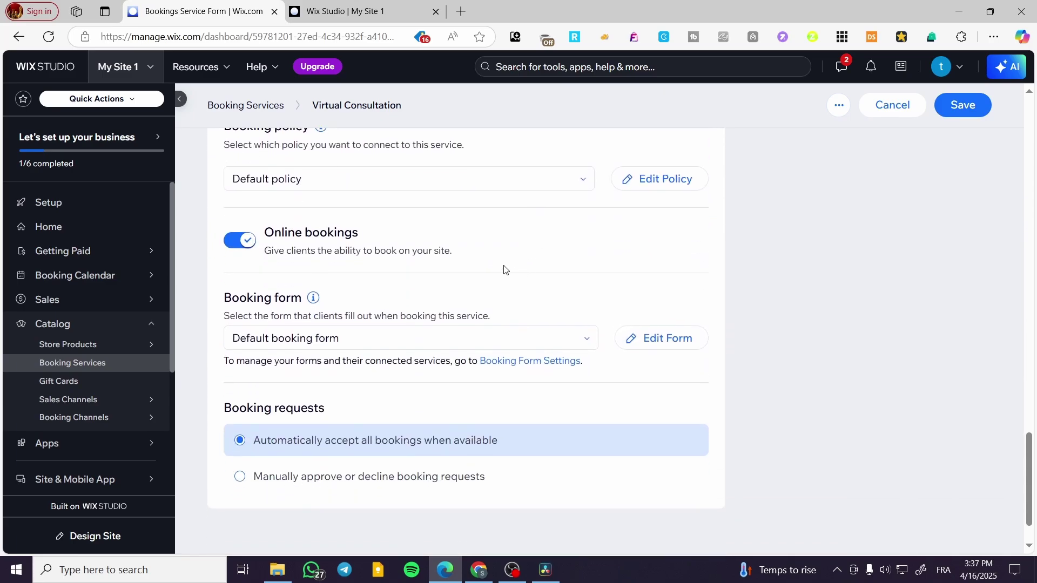
{"action": "scroll", "coordinate": [396, 254], "scroll_direction": "up", "scroll_amount": 2}
{"action": "scroll", "coordinate": [351, 282], "scroll_direction": "down", "scroll_amount": 2}
{"action": "mouse_move", "coordinate": [303, 305]}
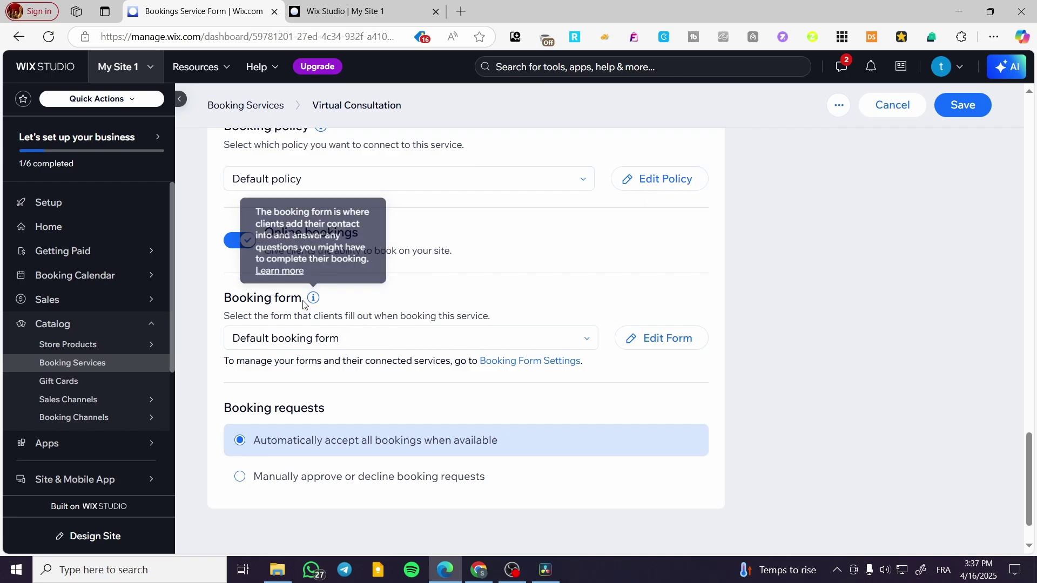
{"action": "scroll", "coordinate": [464, 313], "scroll_direction": "down", "scroll_amount": 1}
{"action": "scroll", "coordinate": [625, 321], "scroll_direction": "up", "scroll_amount": 10}
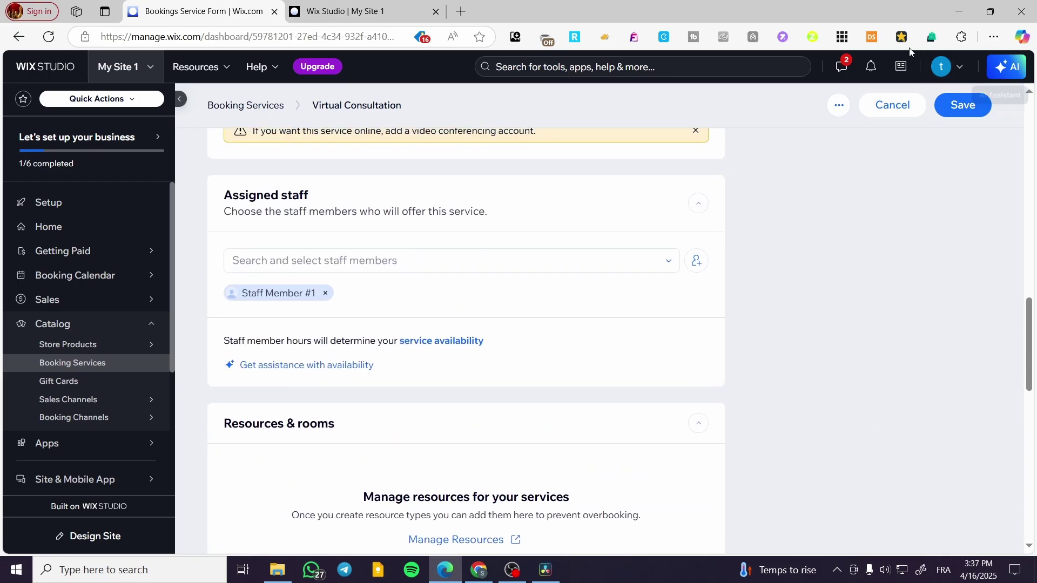
Leave the Virtual Consultation service without saving and start a new appointment service from scratch
{"action": "left_click", "coordinate": [894, 104]}
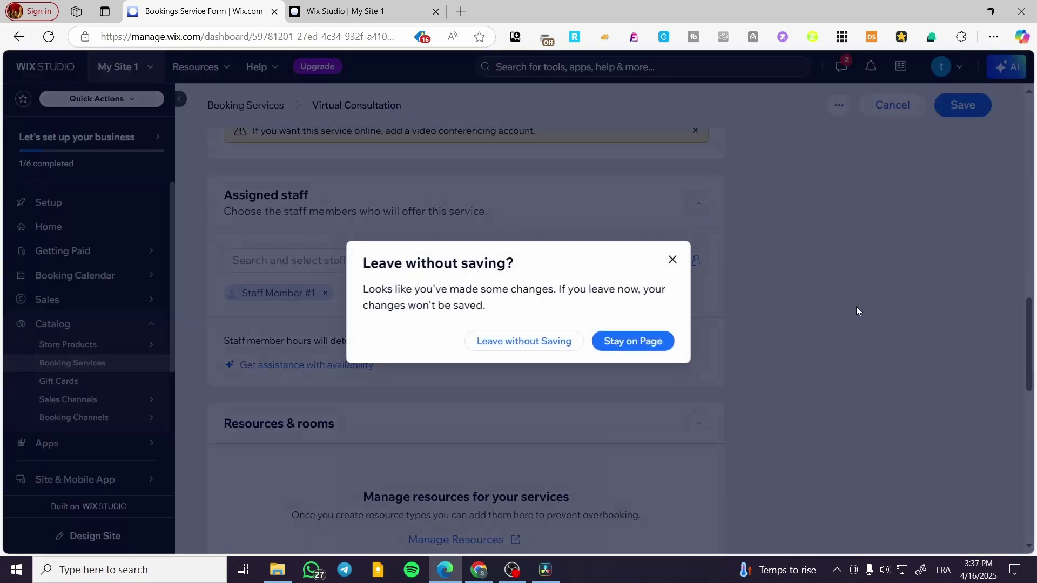
{"action": "left_click", "coordinate": [521, 345]}
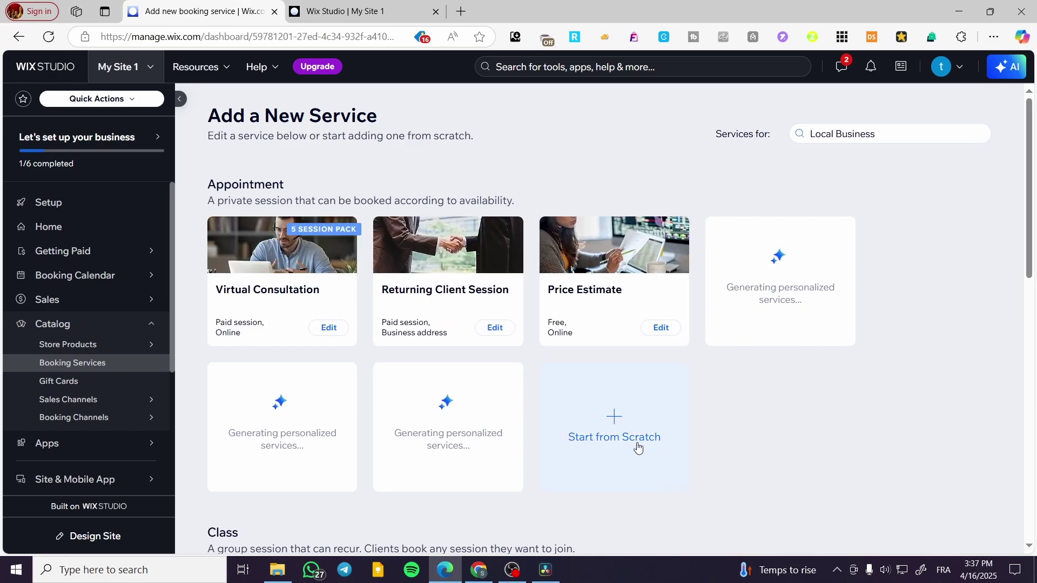
{"action": "left_click", "coordinate": [622, 416]}
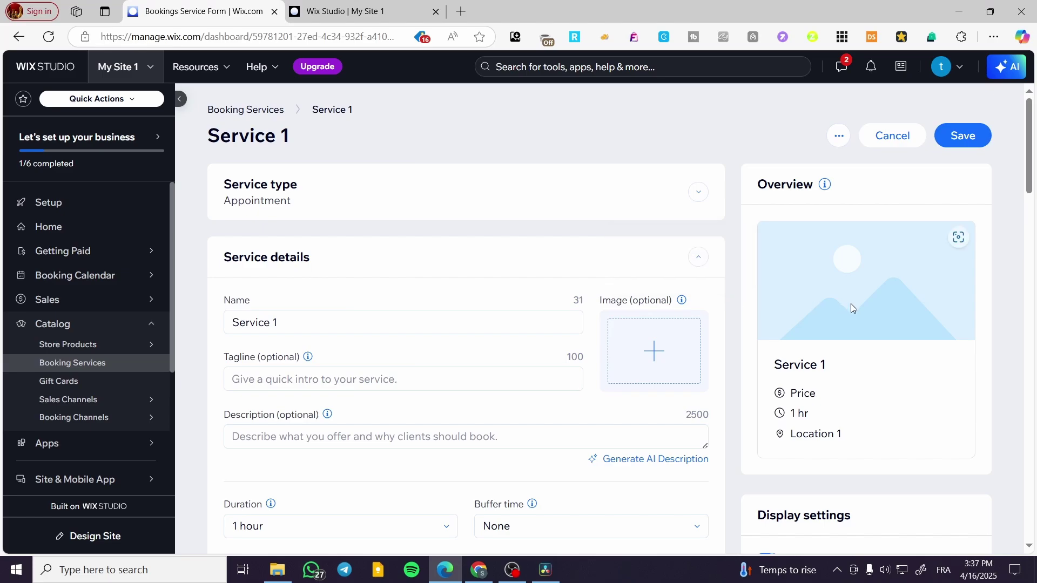
Examine the blank service's details, price and payment, and location settings, and leave the form without saving
{"action": "scroll", "coordinate": [851, 308], "scroll_direction": "down", "scroll_amount": 11}
{"action": "scroll", "coordinate": [382, 335], "scroll_direction": "up", "scroll_amount": 3}
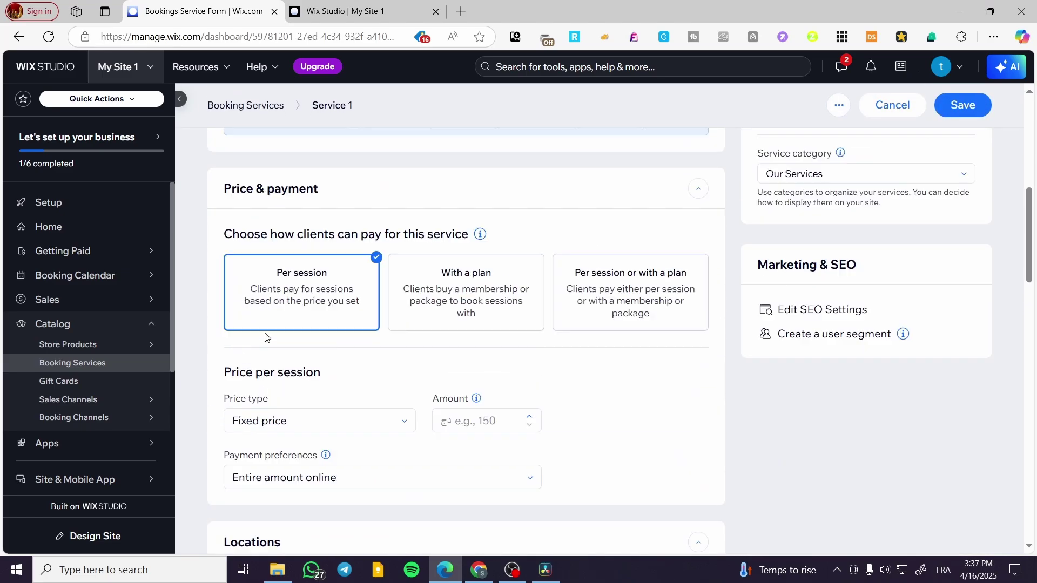
{"action": "scroll", "coordinate": [382, 318], "scroll_direction": "up", "scroll_amount": 6}
{"action": "scroll", "coordinate": [382, 319], "scroll_direction": "down", "scroll_amount": 17}
{"action": "scroll", "coordinate": [382, 320], "scroll_direction": "up", "scroll_amount": 8}
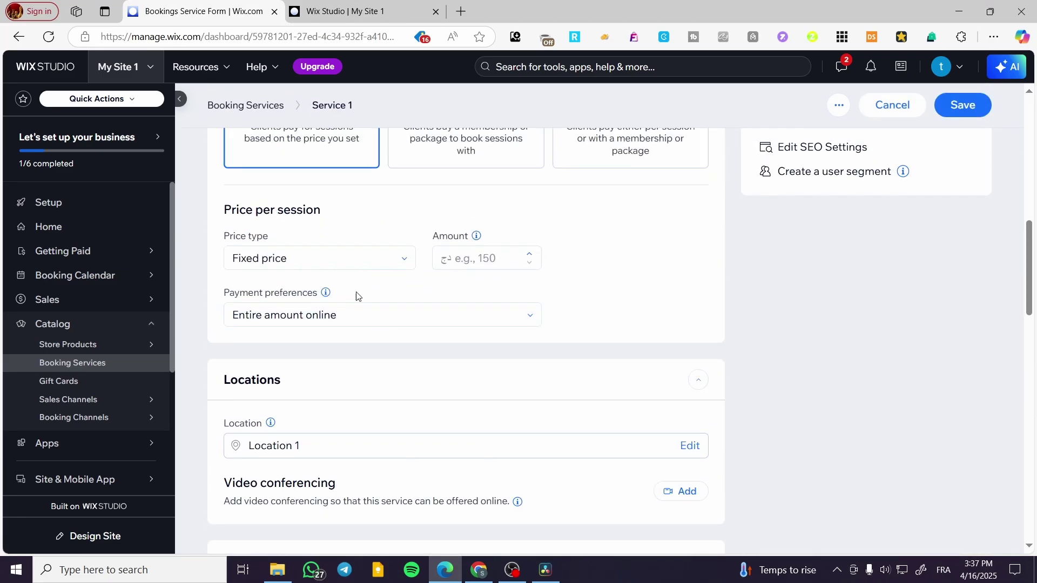
{"action": "scroll", "coordinate": [264, 245], "scroll_direction": "up", "scroll_amount": 8}
{"action": "left_click", "coordinate": [70, 366]}
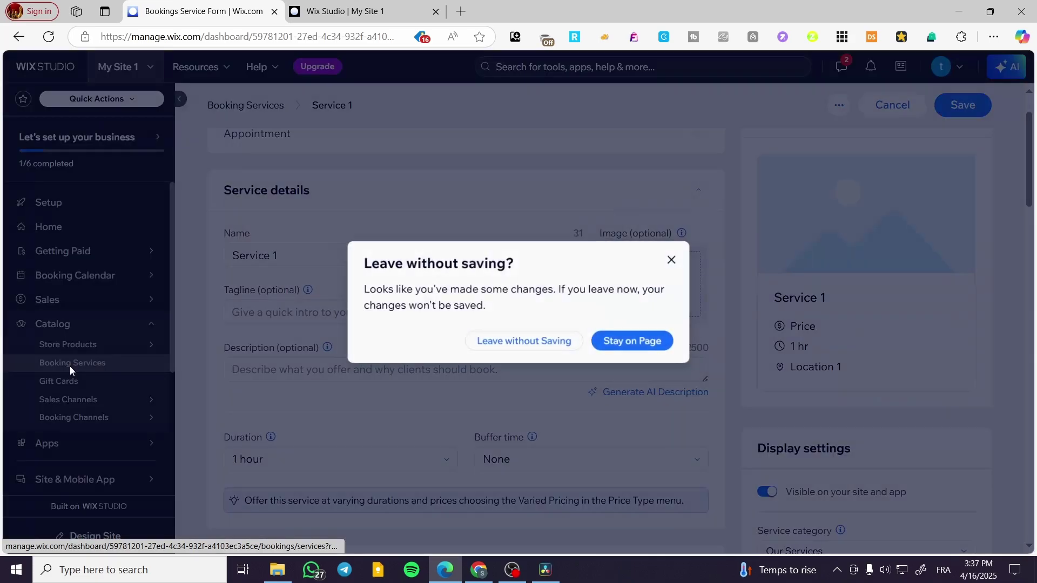
{"action": "left_click", "coordinate": [522, 341]}
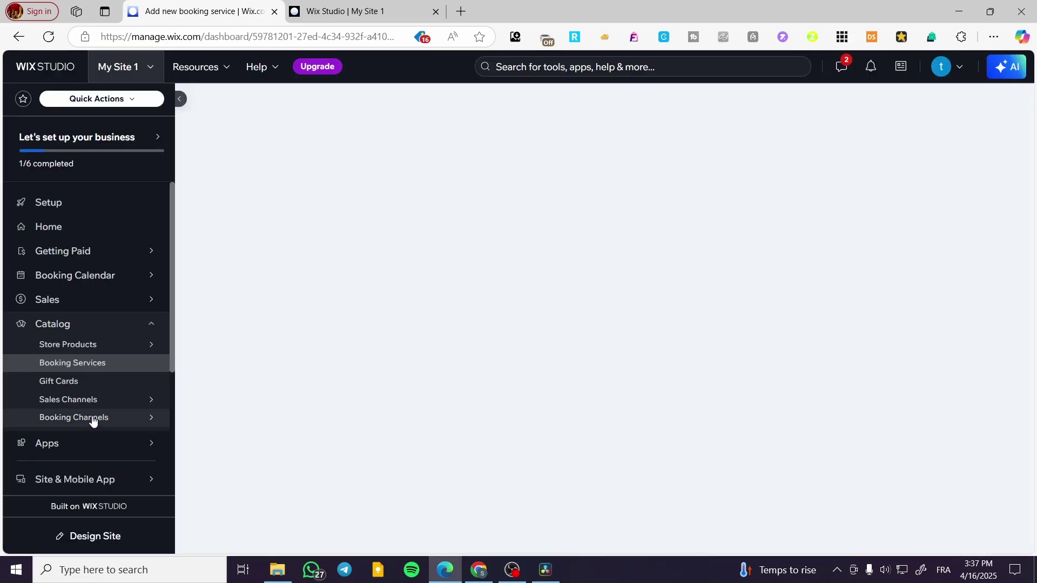
Open Booking Integrations under Booking Channels and look over the booking channels that can be connected
{"action": "mouse_move", "coordinate": [93, 421]}
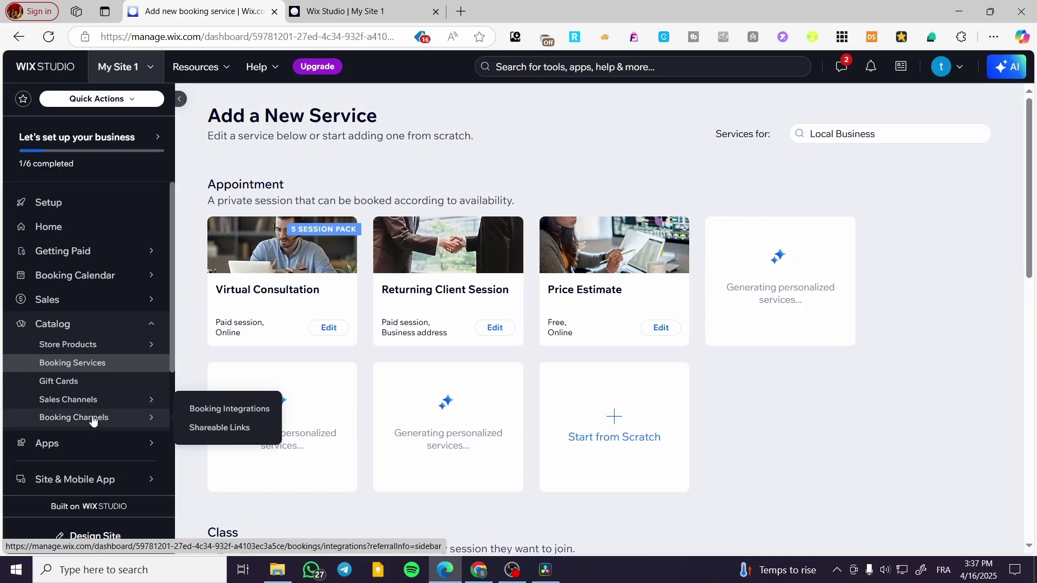
{"action": "left_click", "coordinate": [243, 414]}
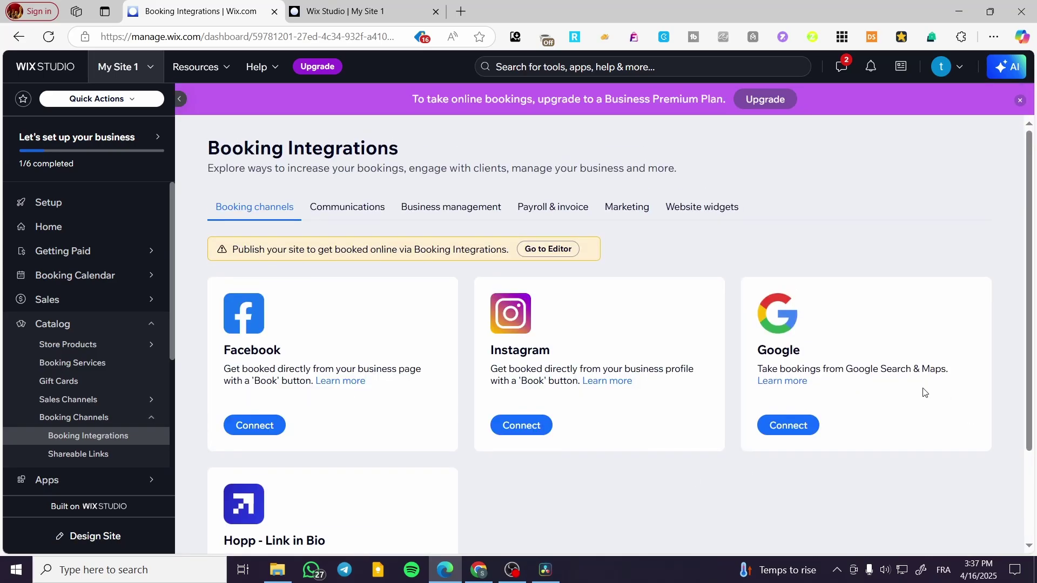
{"action": "scroll", "coordinate": [296, 348], "scroll_direction": "down", "scroll_amount": 2}
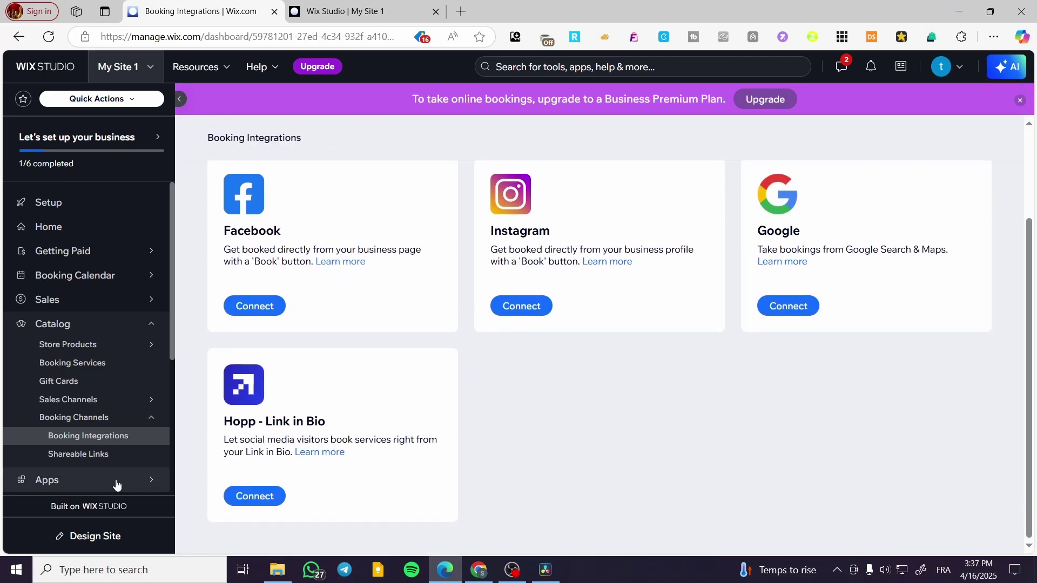
Open the Shareable Links page and examine the link types for services, calendars, and memberships and packages
{"action": "left_click", "coordinate": [96, 458]}
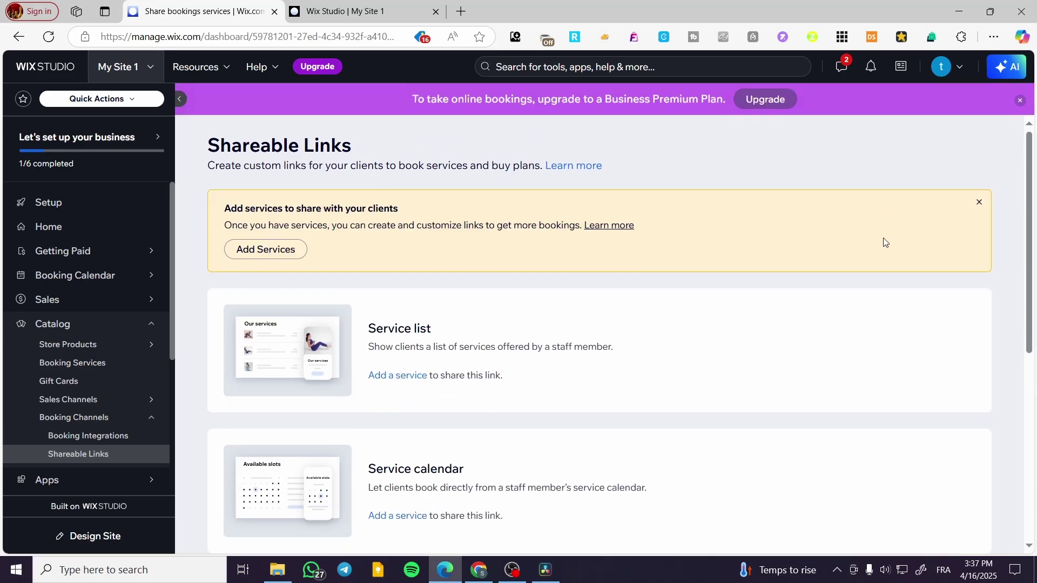
{"action": "scroll", "coordinate": [818, 239], "scroll_direction": "down", "scroll_amount": 4}
{"action": "scroll", "coordinate": [506, 308], "scroll_direction": "down", "scroll_amount": 3}
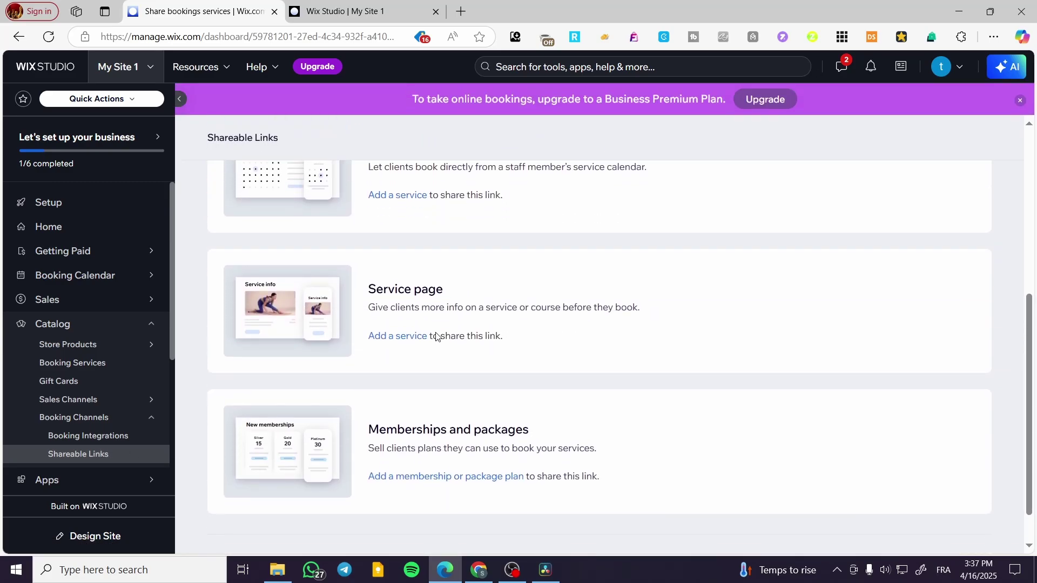
{"action": "scroll", "coordinate": [213, 372], "scroll_direction": "up", "scroll_amount": 7}
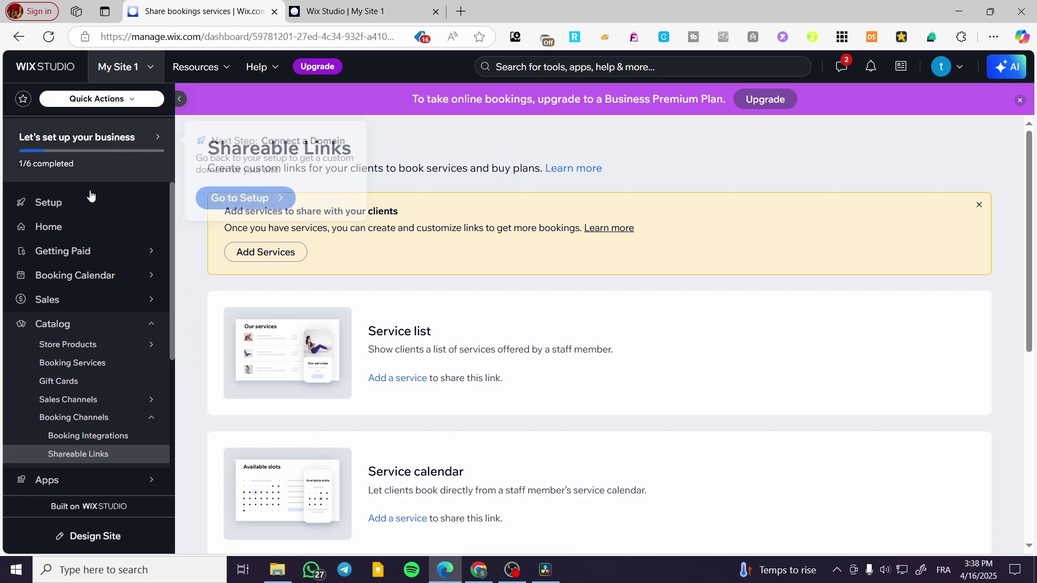